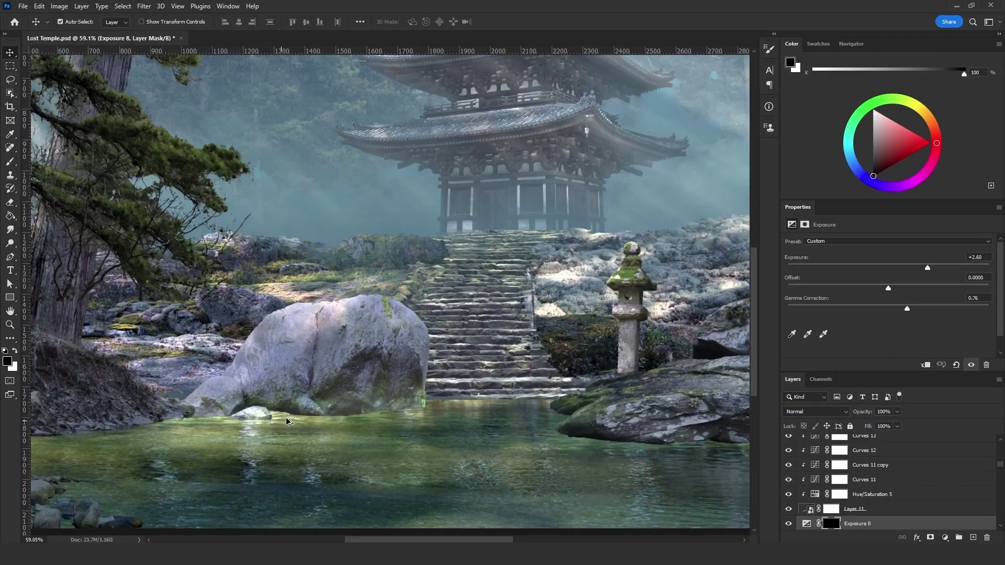
Toggle Exposure 8 on and off to compare the waterline brightening, leaving it hidden
scroll(285, 417, up, 3)
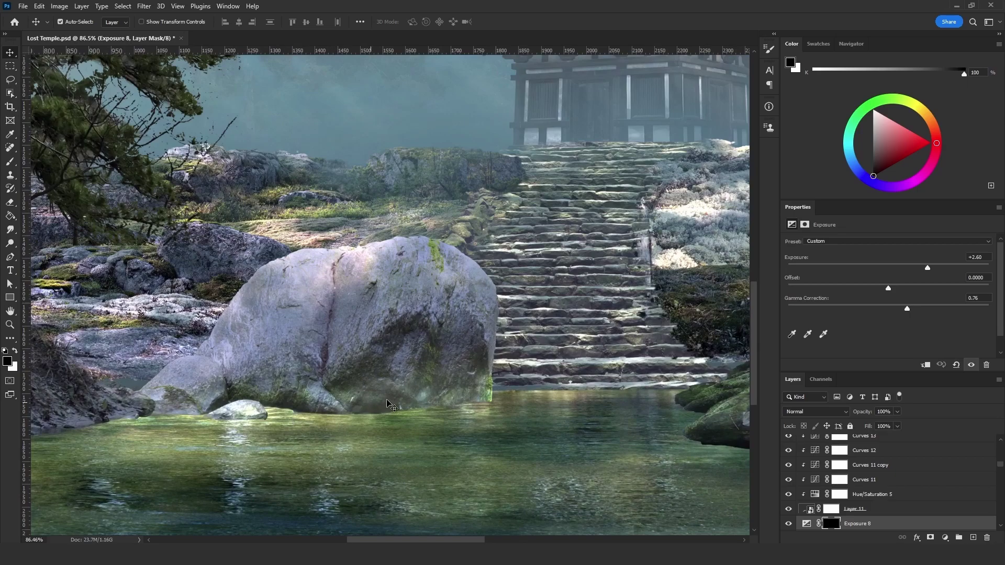
click(790, 524)
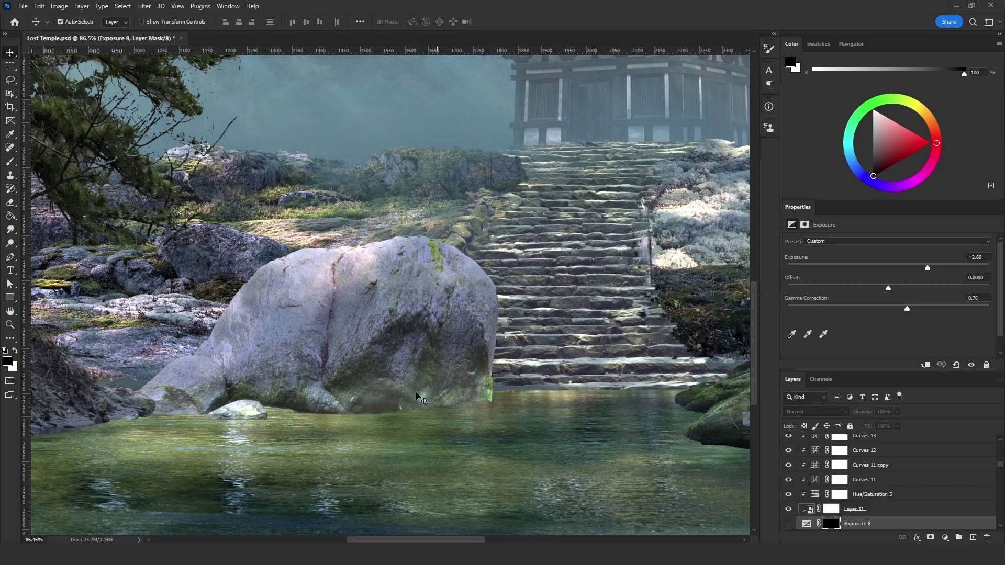
click(787, 524)
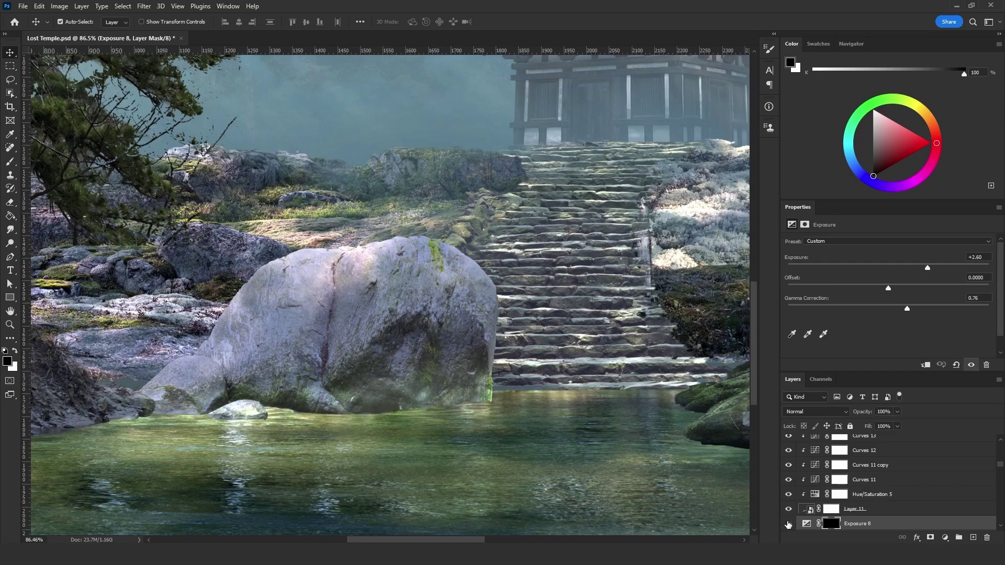
click(787, 525)
click(789, 525)
click(789, 524)
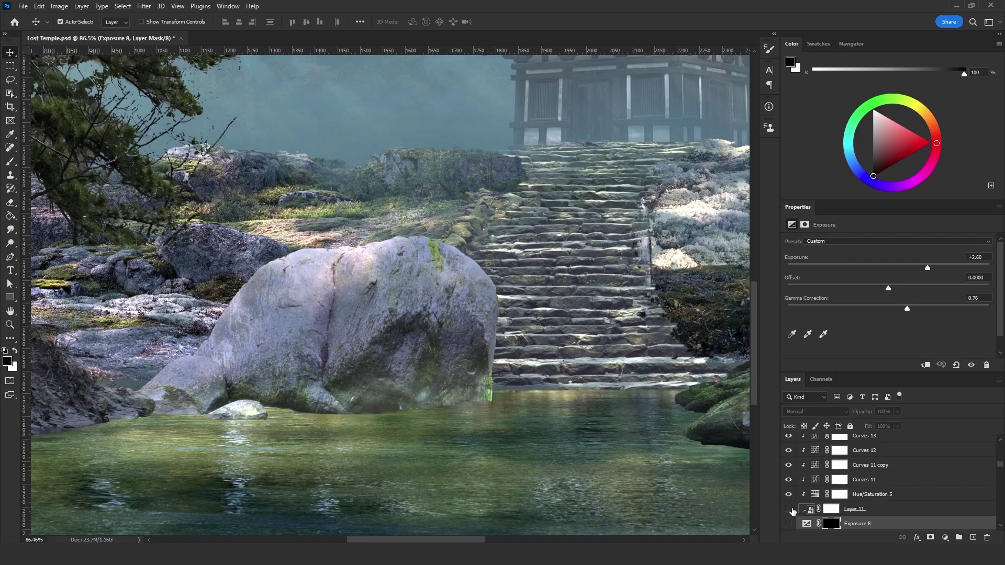
Show Layer 11 and load the rock's outline as a selection
click(793, 512)
scroll(837, 482, up, 1)
click(807, 525)
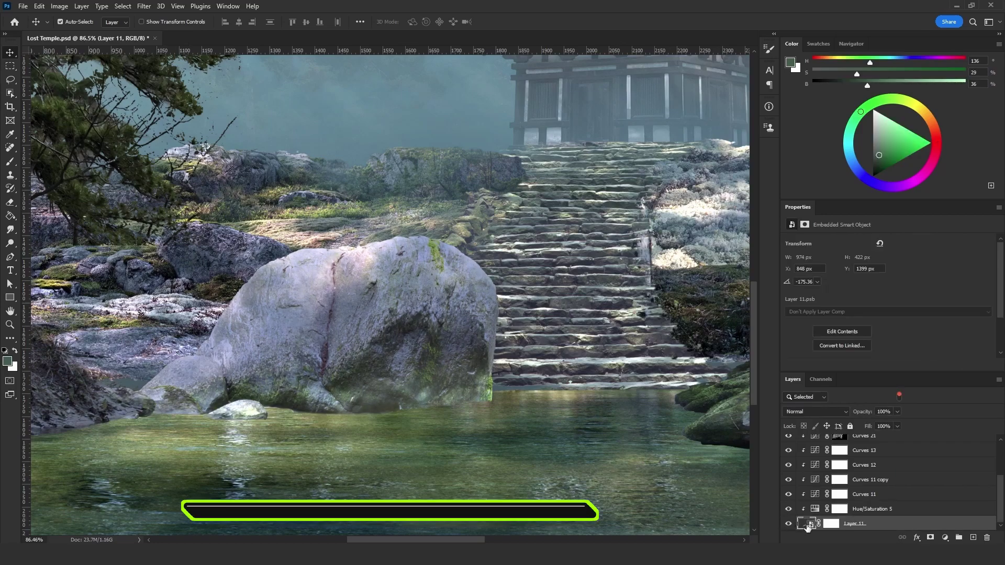
key(ctrl+alt)
ctrl+click(811, 524)
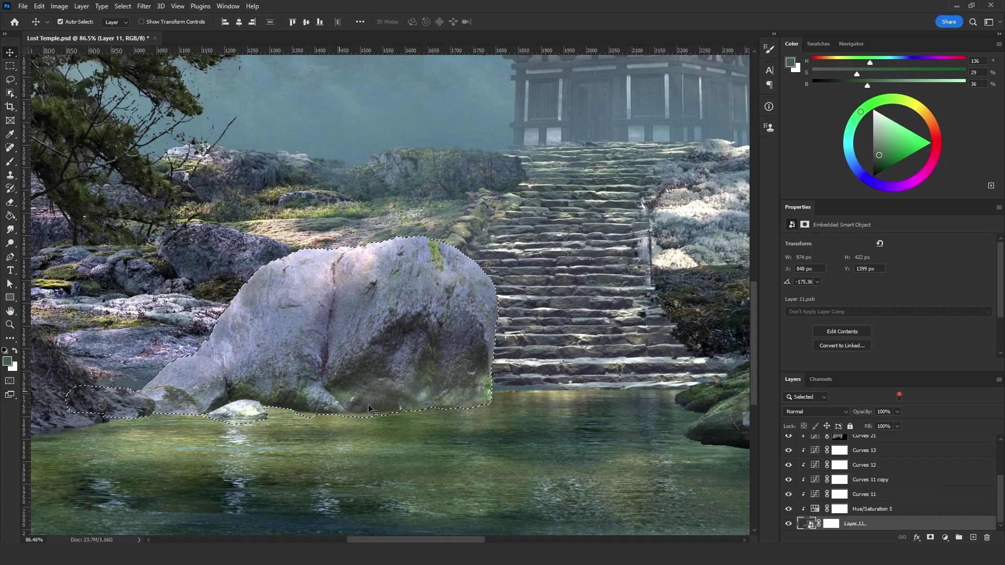
Expand the selection by 1 and subtract the rock's shape, leaving a thin outline band
key(l)
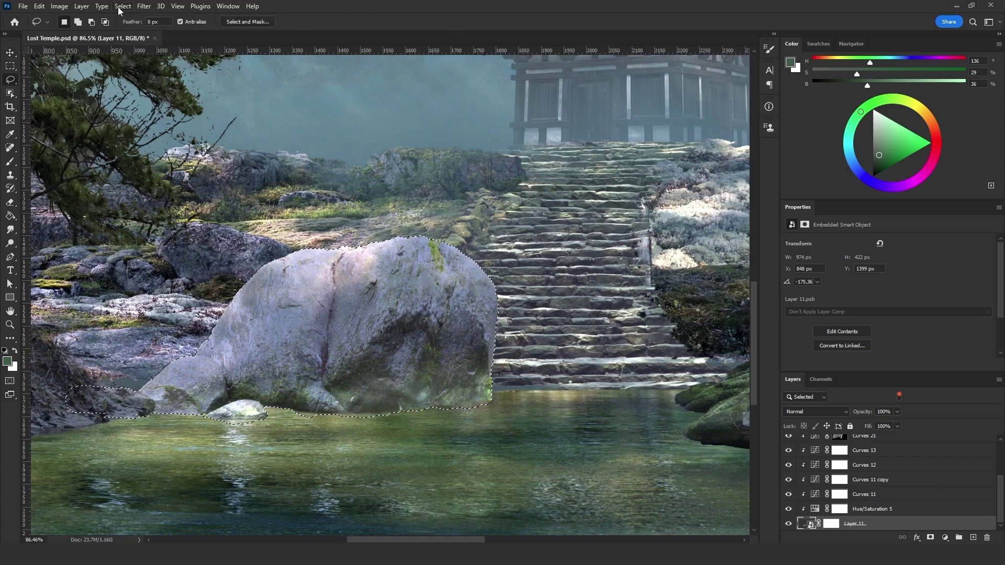
click(120, 7)
mouse_move(168, 164)
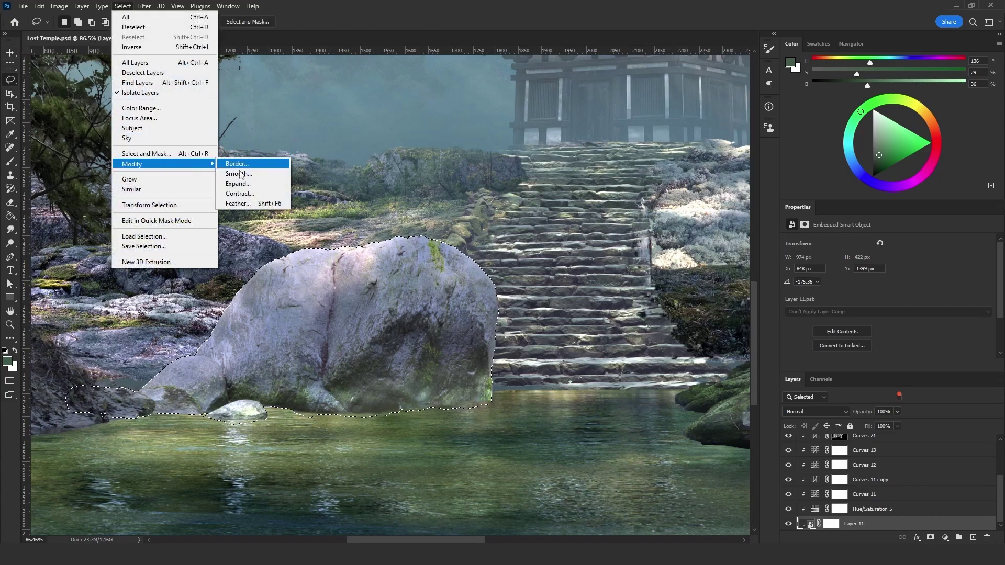
click(239, 184)
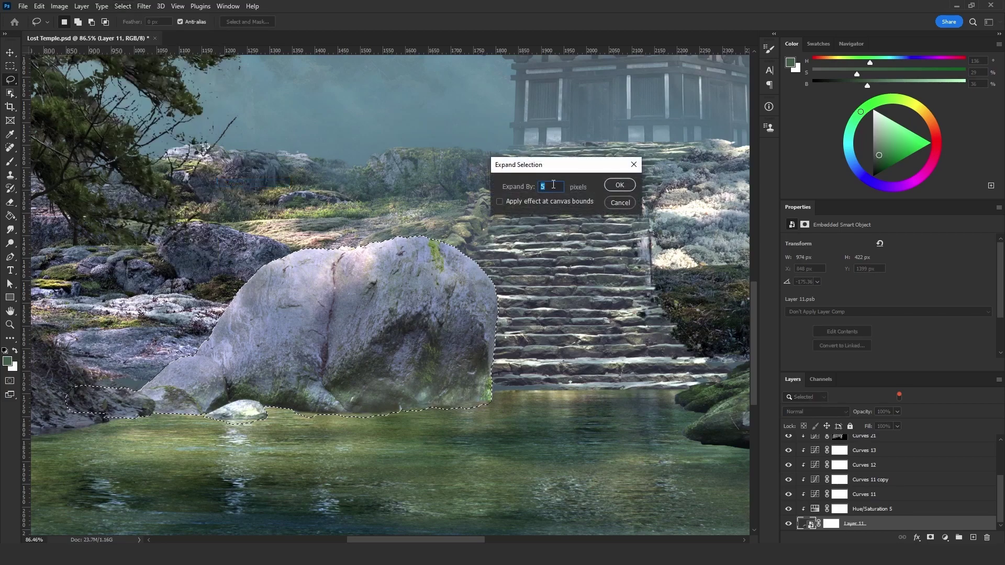
text(1)
click(618, 184)
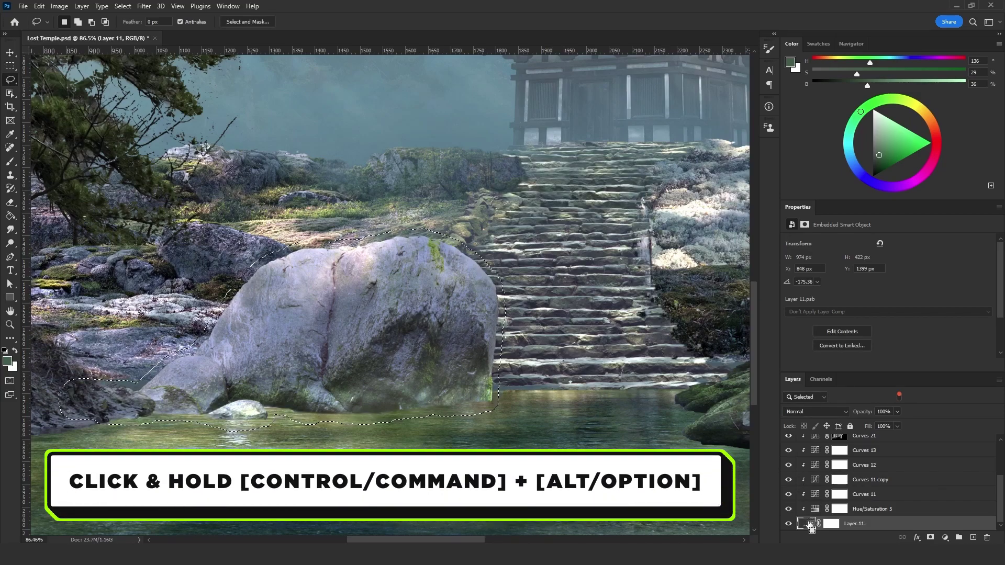
ctrl+alt+click(810, 525)
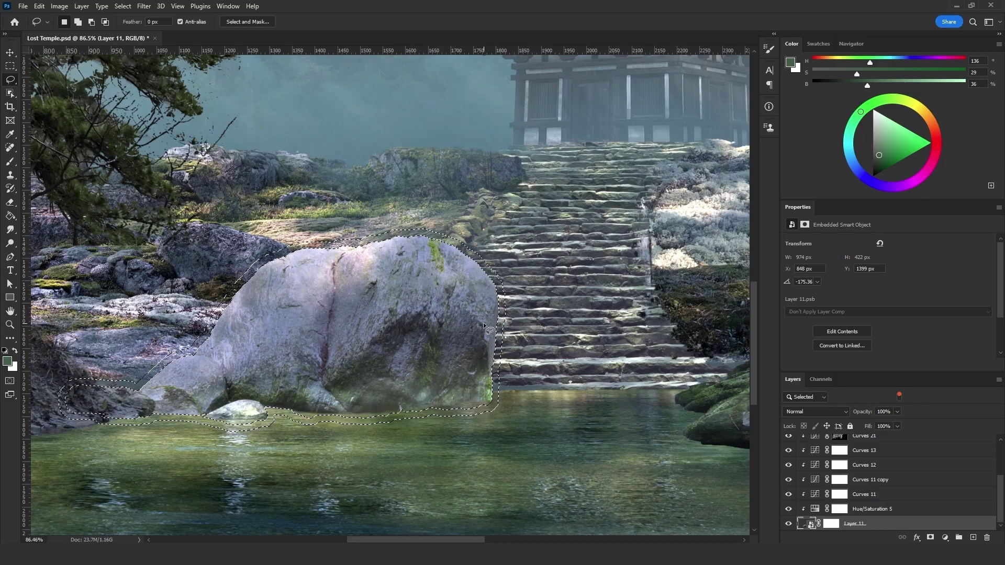
In Quick Mask, lasso the band's upper part around the rock, mask it out, and deselect
key(q)
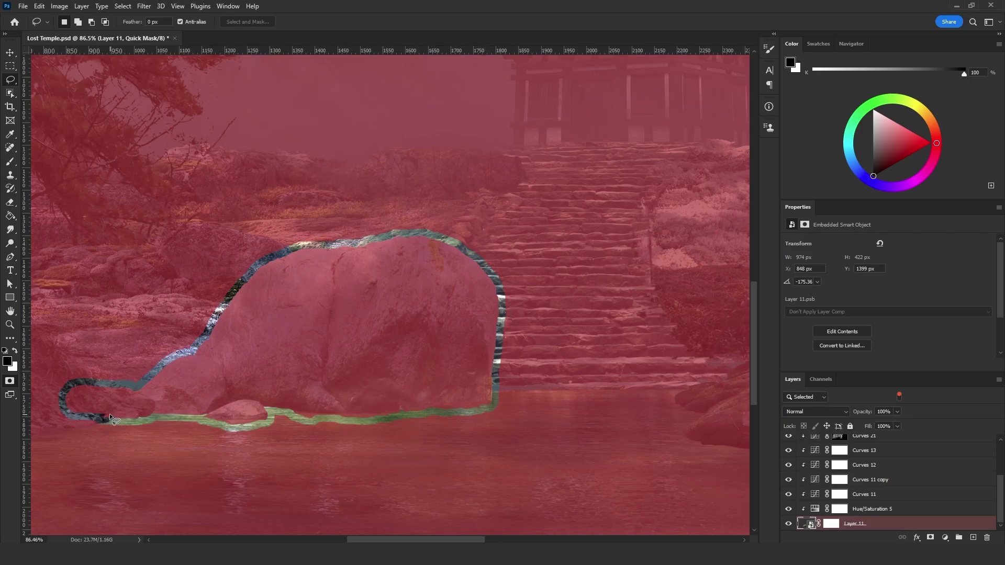
mouse_move(111, 416)
mouse_down()
mouse_move(53, 417)
mouse_move(62, 319)
mouse_move(478, 215)
mouse_move(525, 365)
mouse_move(516, 388)
mouse_move(497, 394)
mouse_move(131, 388)
mouse_up()
key(Delete)
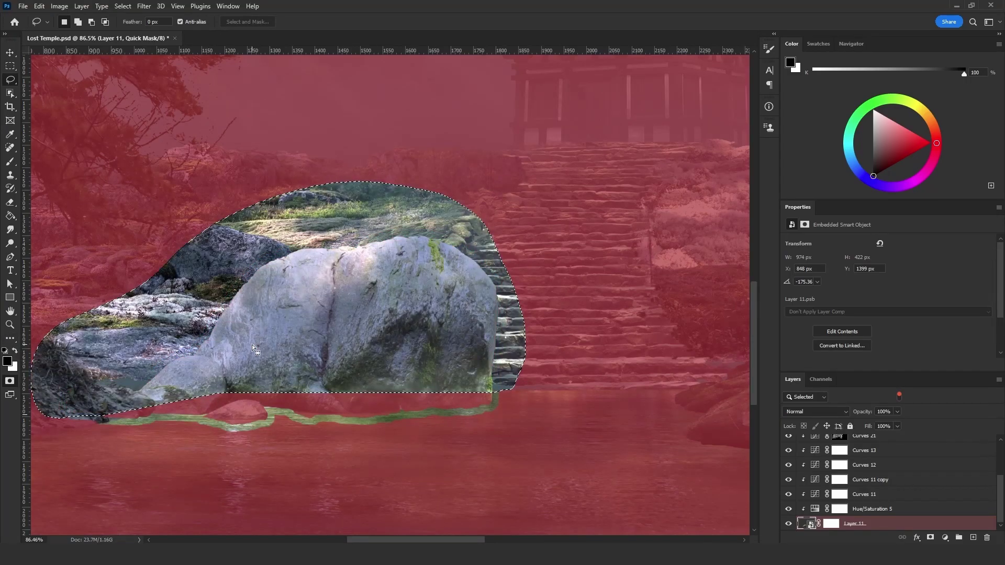
key(ctrl+z)
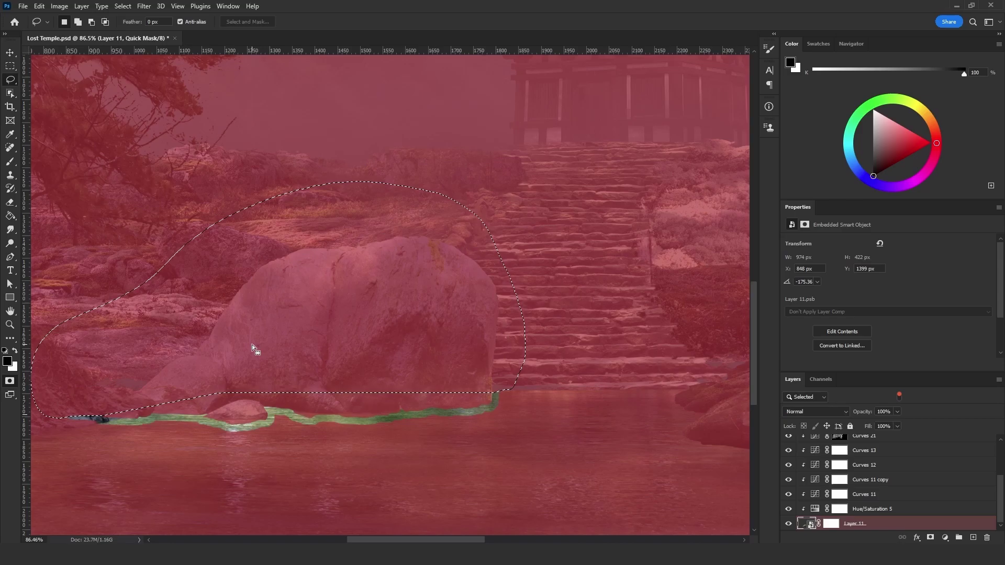
key(ctrl+d)
Soften the mask strip with Gaussian Blur, then a horizontal Motion Blur at distance 187
click(147, 11)
mouse_move(230, 143)
click(288, 180)
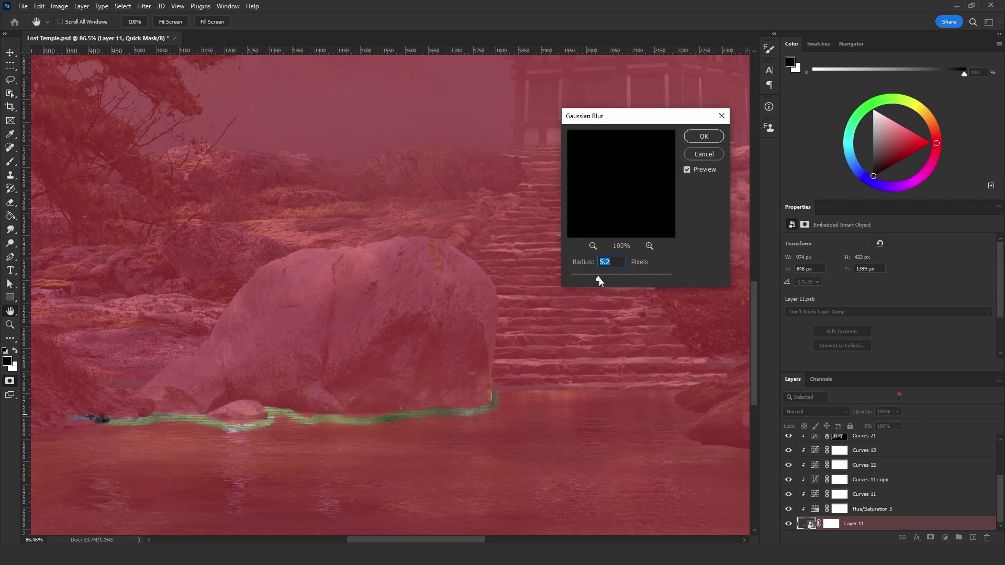
click(692, 141)
click(144, 6)
mouse_move(220, 140)
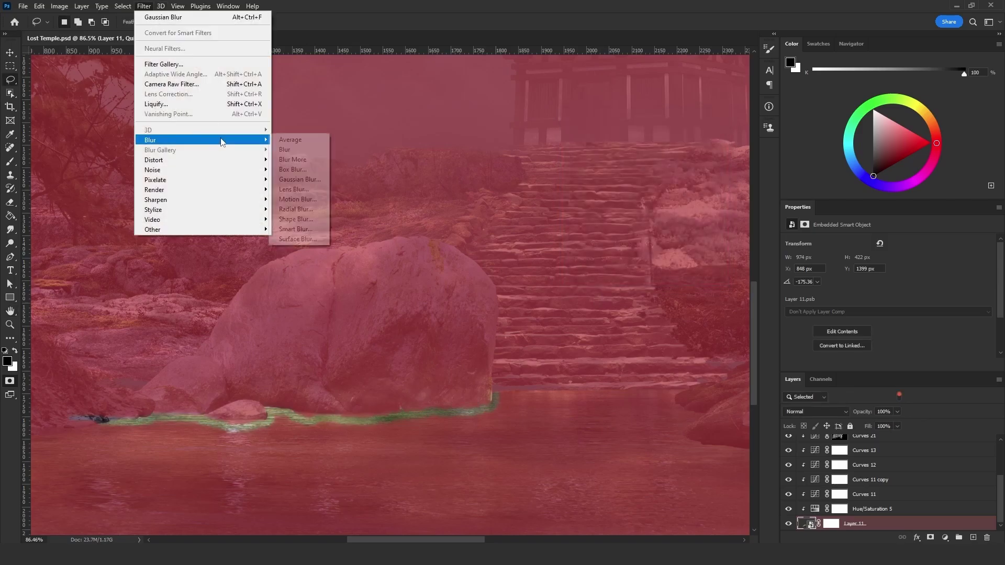
click(300, 200)
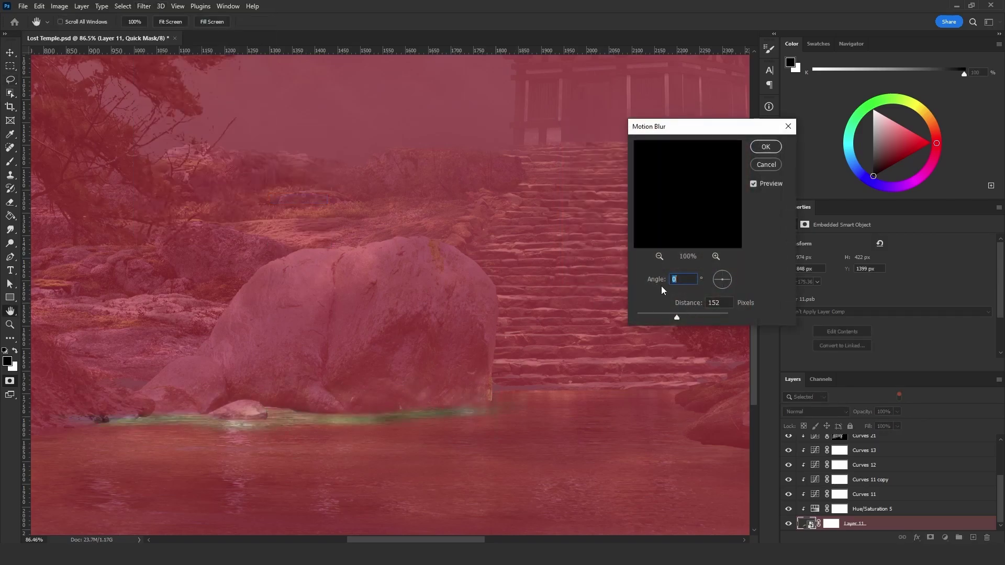
click(682, 317)
click(765, 148)
Apply a Filter Gallery Glass distortion with the Water texture, 71% scaling and smoothness 3
key(l)
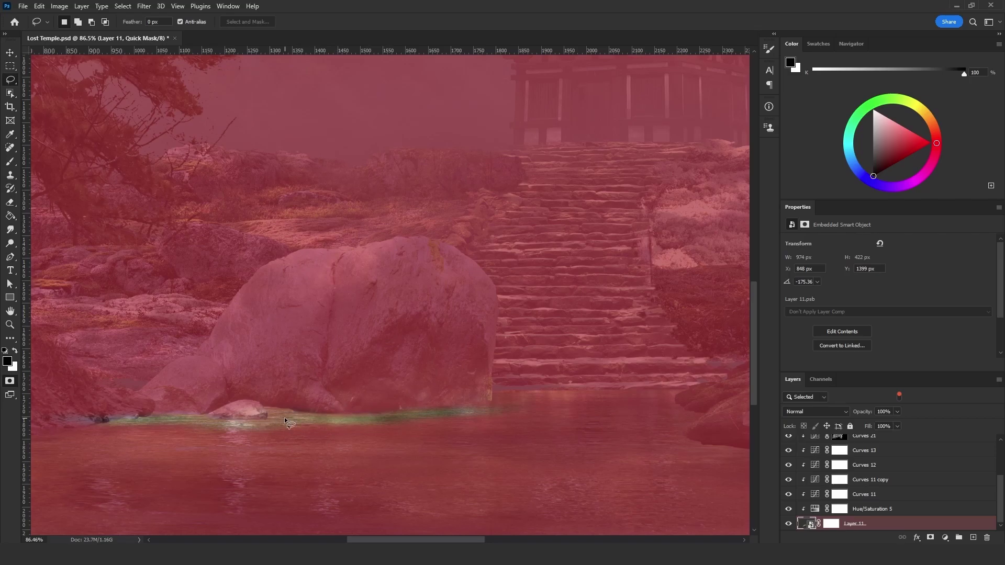
click(143, 6)
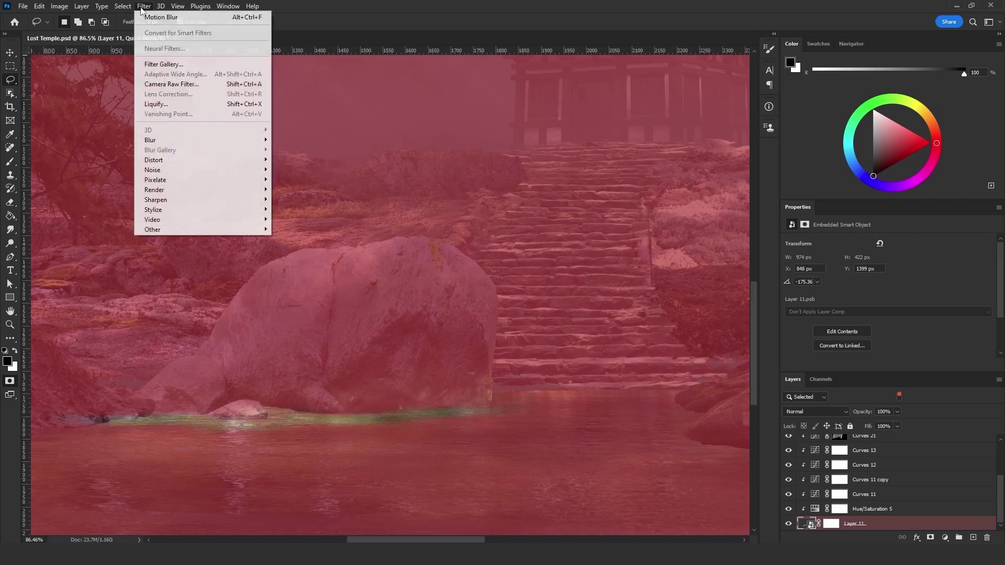
click(177, 64)
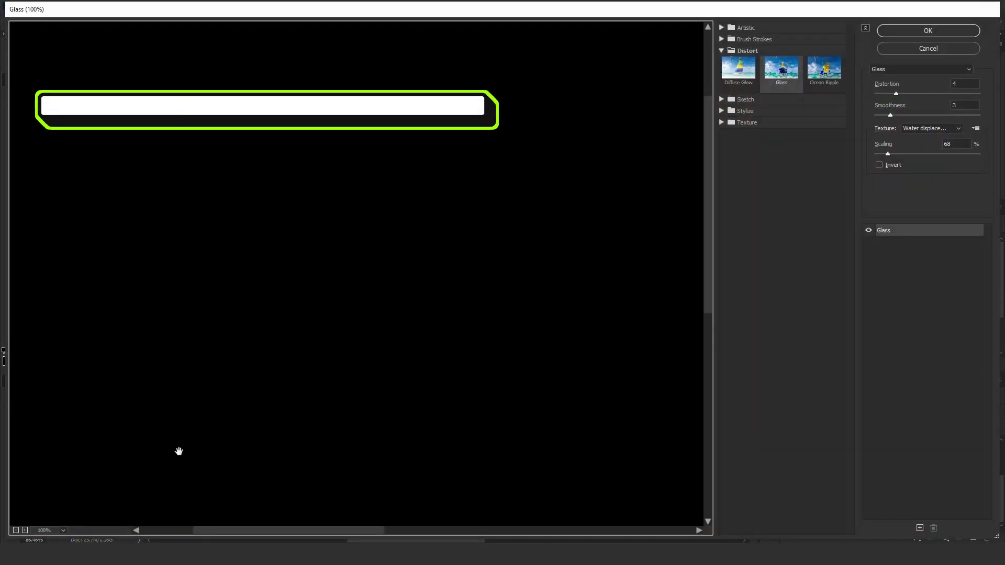
click(15, 531)
click(16, 531)
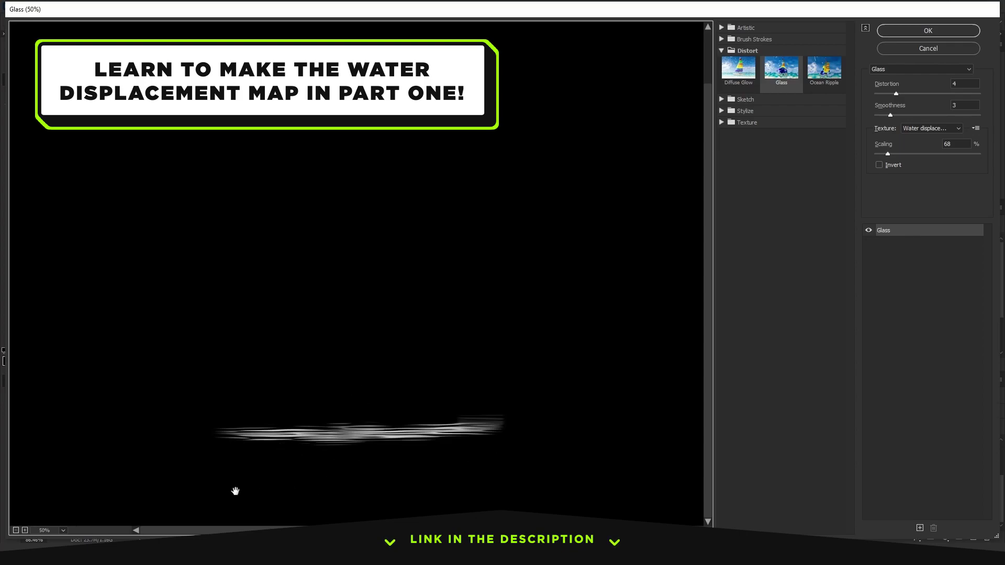
click(24, 531)
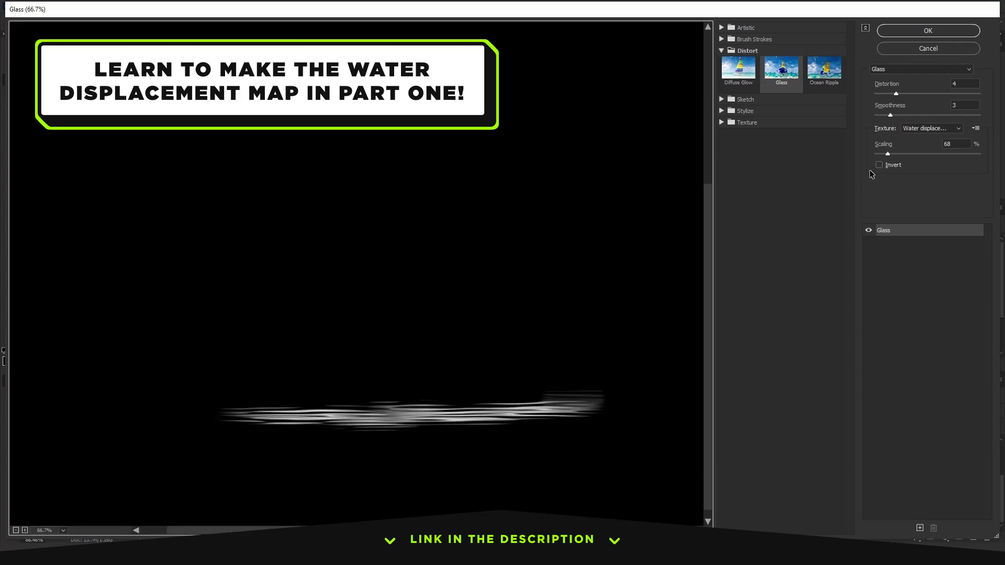
drag(887, 153, 889, 152)
mouse_move(887, 116)
mouse_down()
mouse_move(899, 116)
mouse_move(890, 113)
mouse_up()
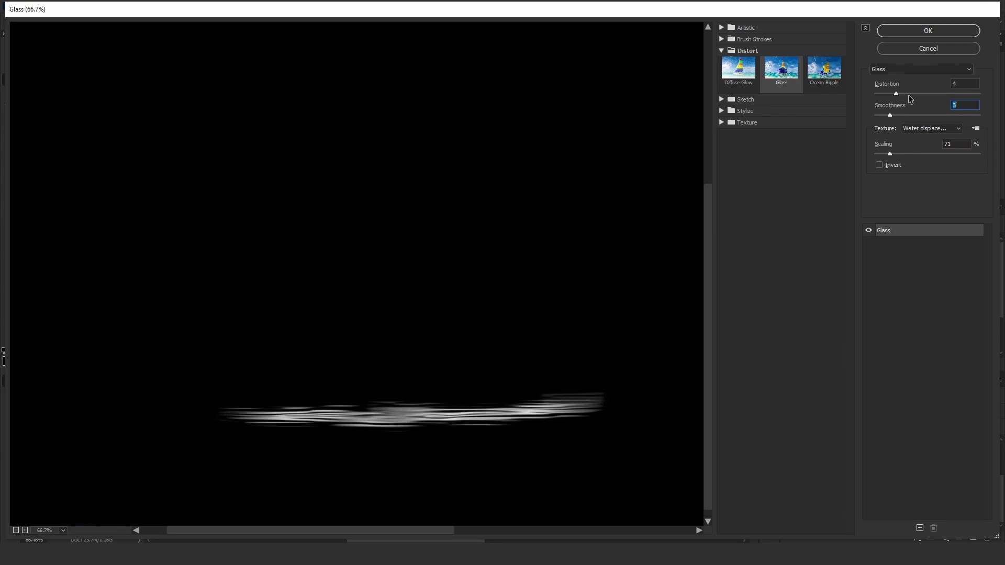
drag(915, 94, 902, 95)
click(908, 35)
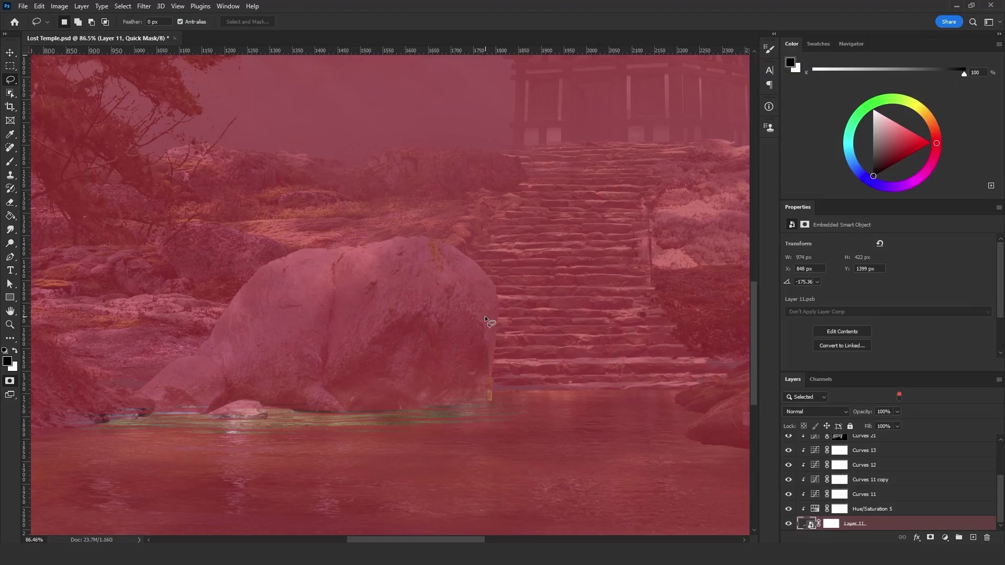
Turn the mask into a selection and add Exposure 15 below Layer 11 at +1.77
key(q)
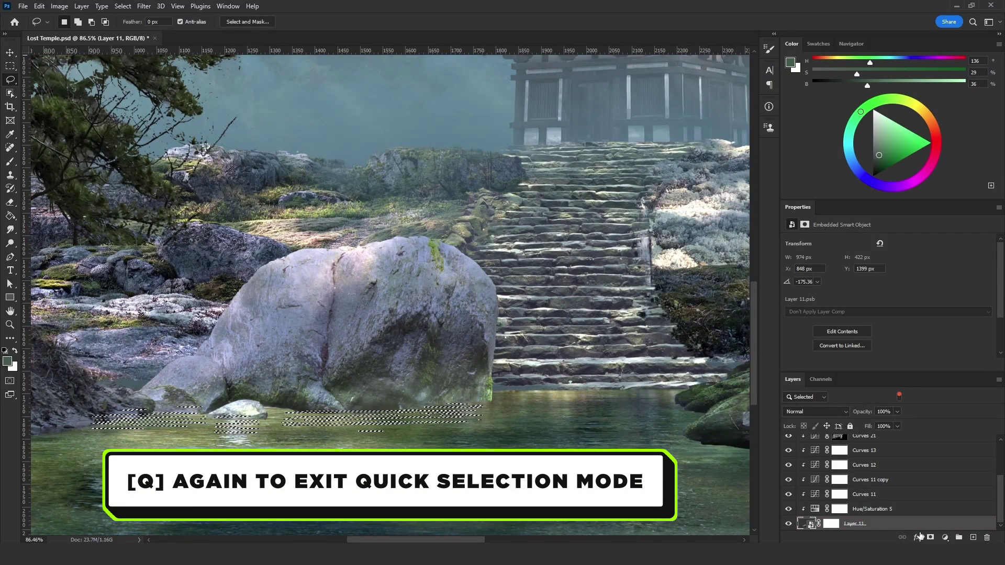
click(945, 537)
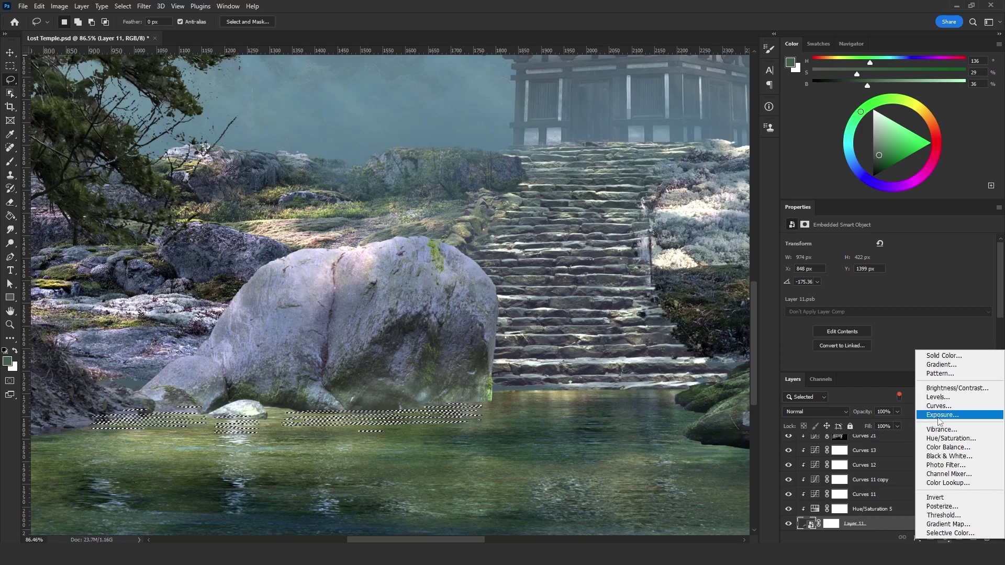
click(939, 421)
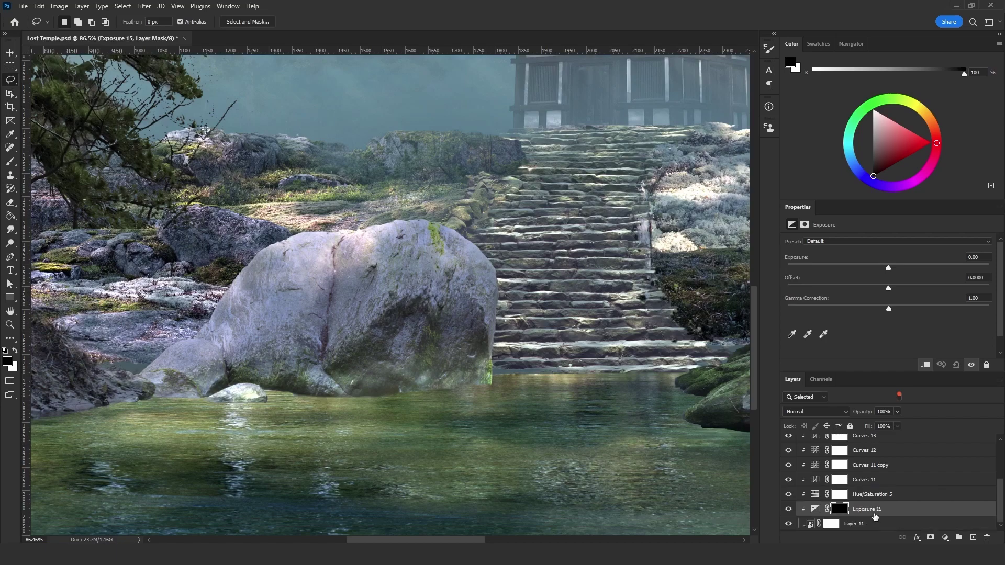
drag(891, 508, 852, 531)
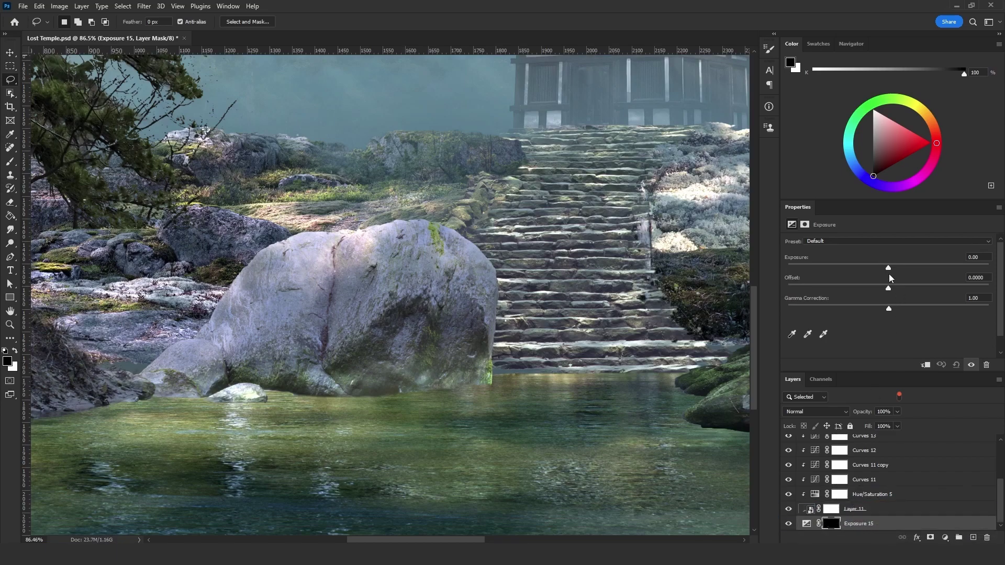
drag(903, 268, 915, 269)
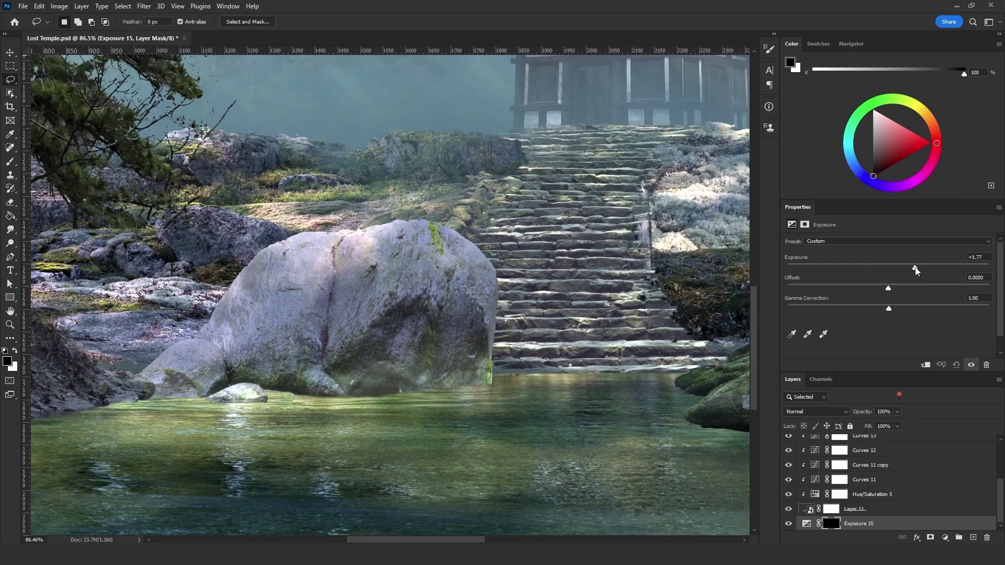
scroll(427, 424, down, 3)
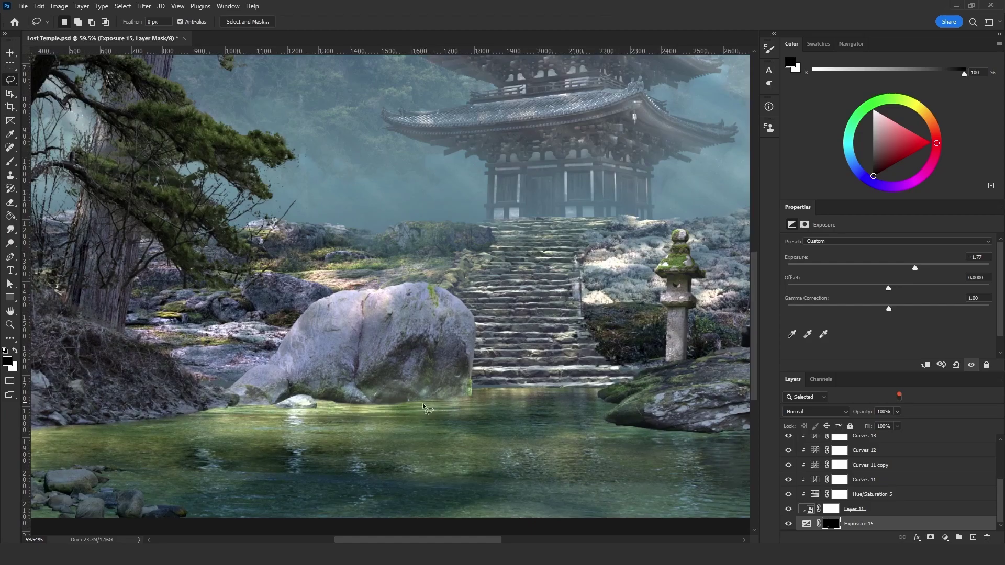
scroll(438, 401, down, 1)
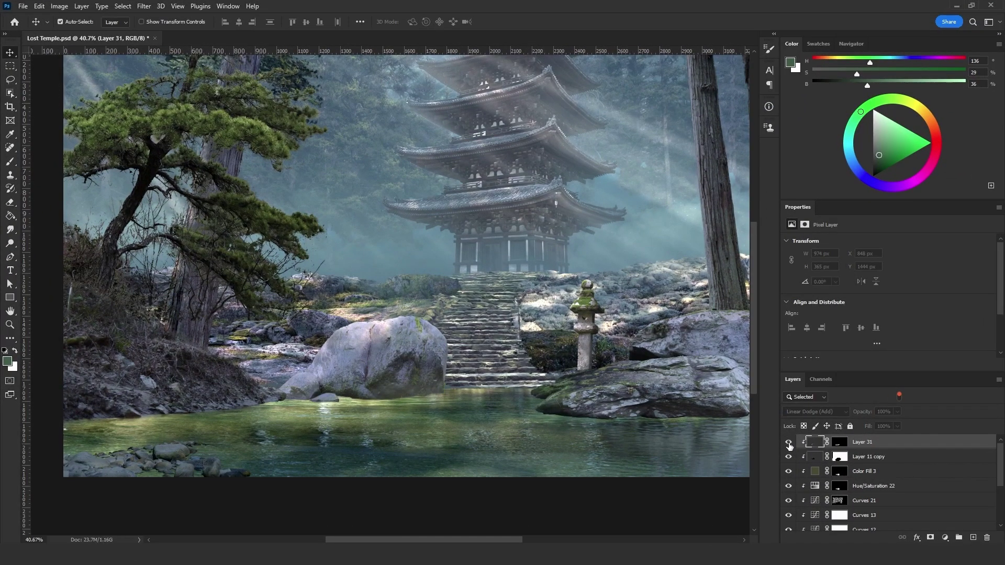
Enter Quick Mask and render Clouds, then Difference Clouds, into the mask
scroll(379, 374, up, 3)
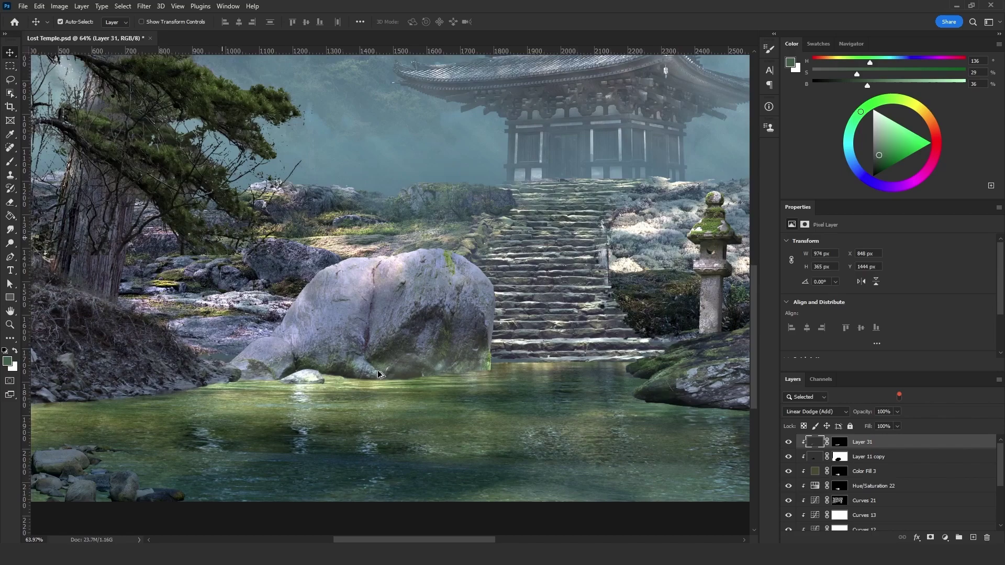
scroll(379, 374, up, 3)
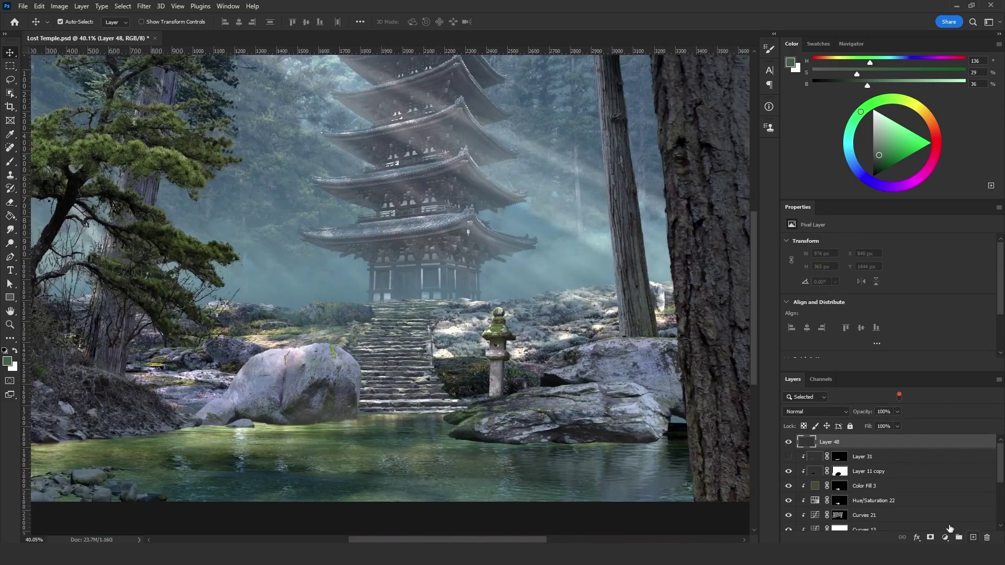
key(q)
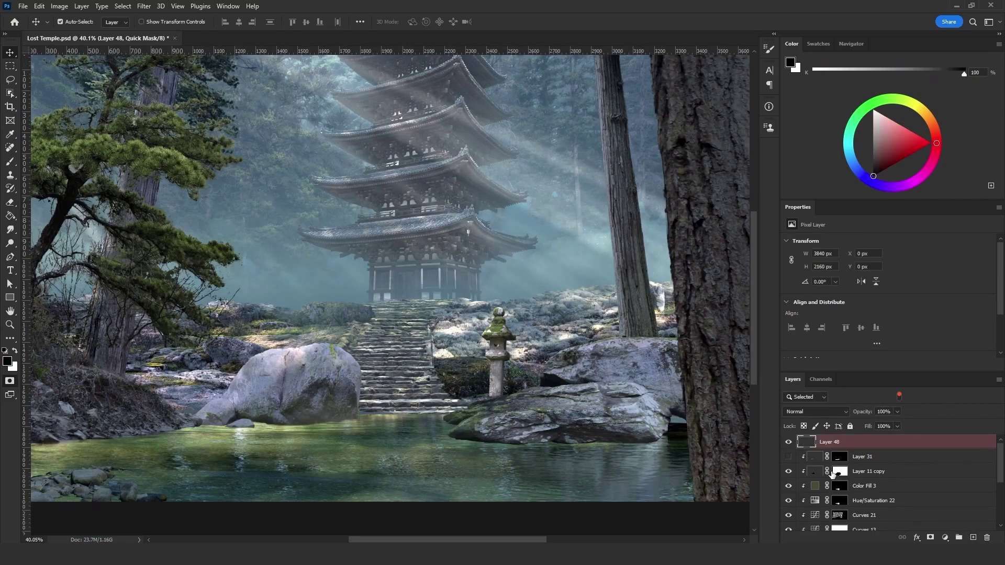
click(144, 6)
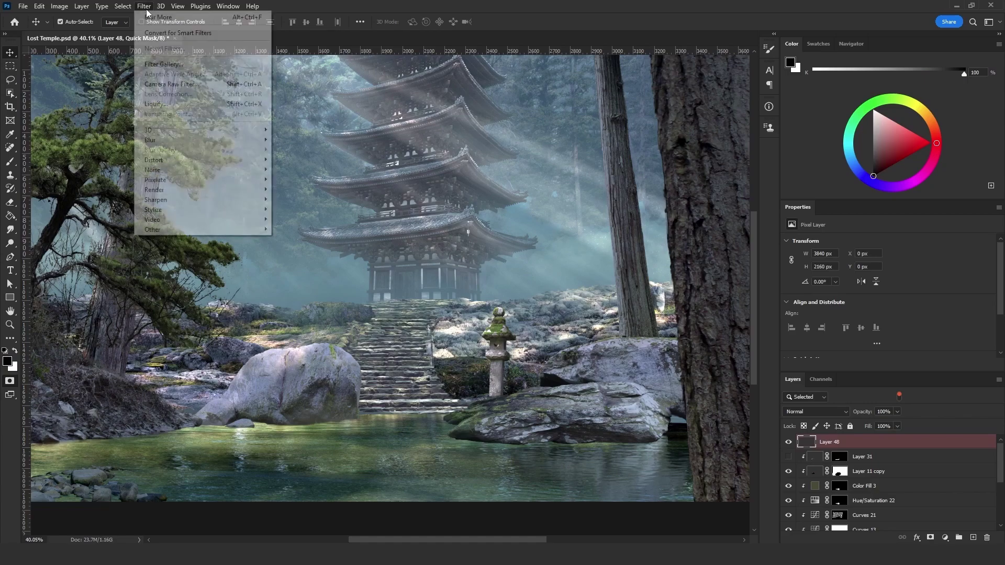
mouse_move(233, 189)
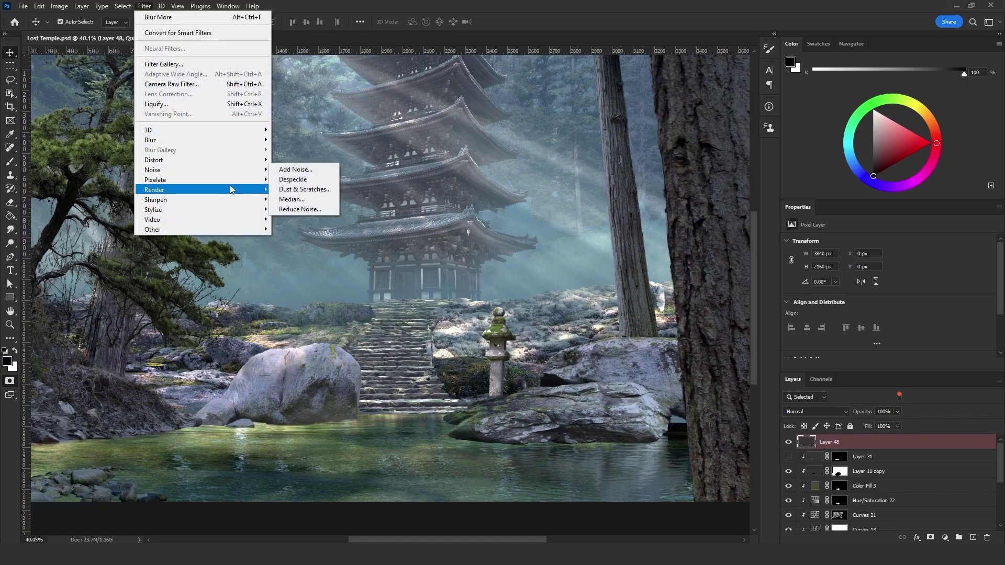
click(311, 229)
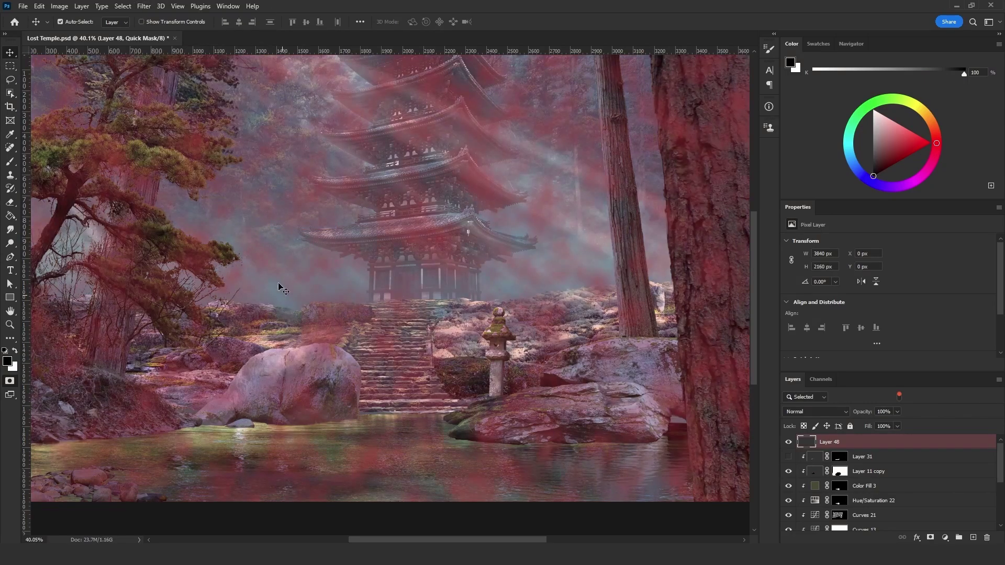
click(143, 7)
mouse_move(230, 189)
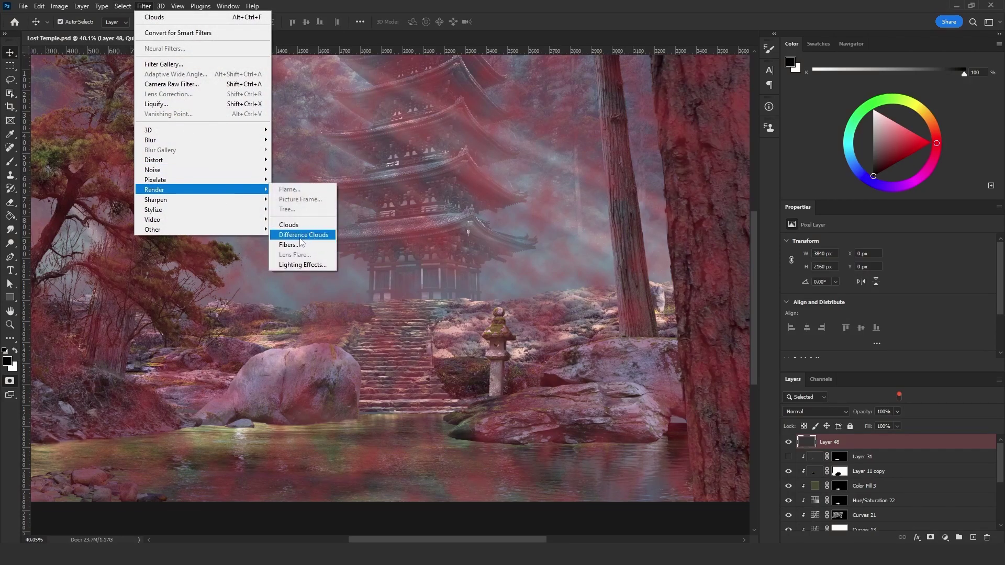
click(301, 236)
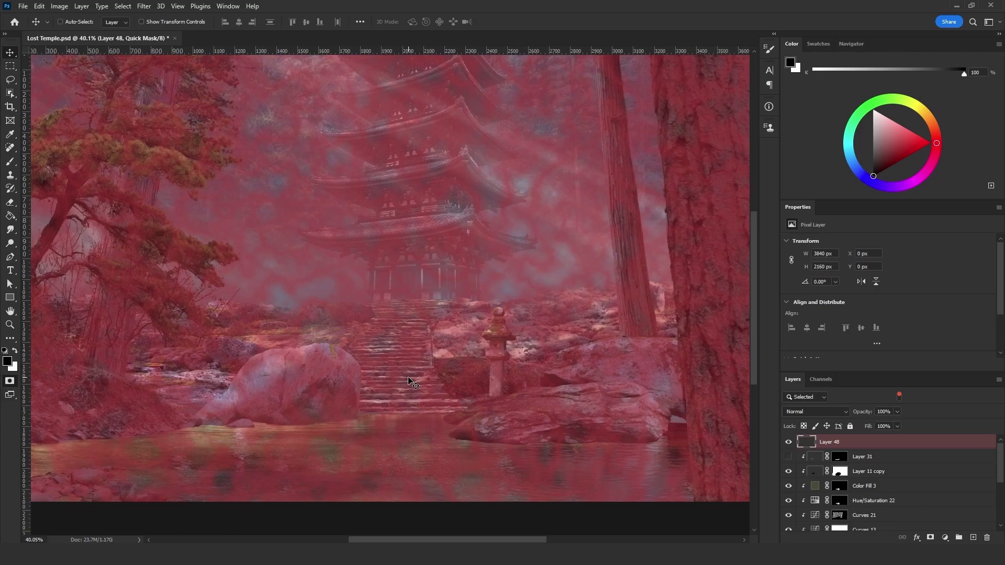
key(ctrl+l)
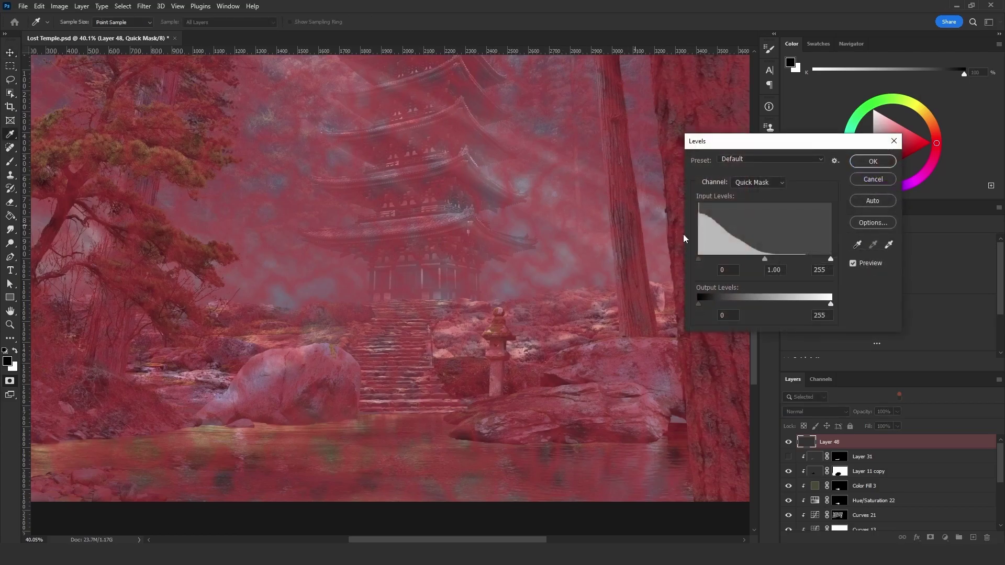
Set the cloud mask's Levels to white input 205 and midtones about 1.38
drag(764, 259, 735, 258)
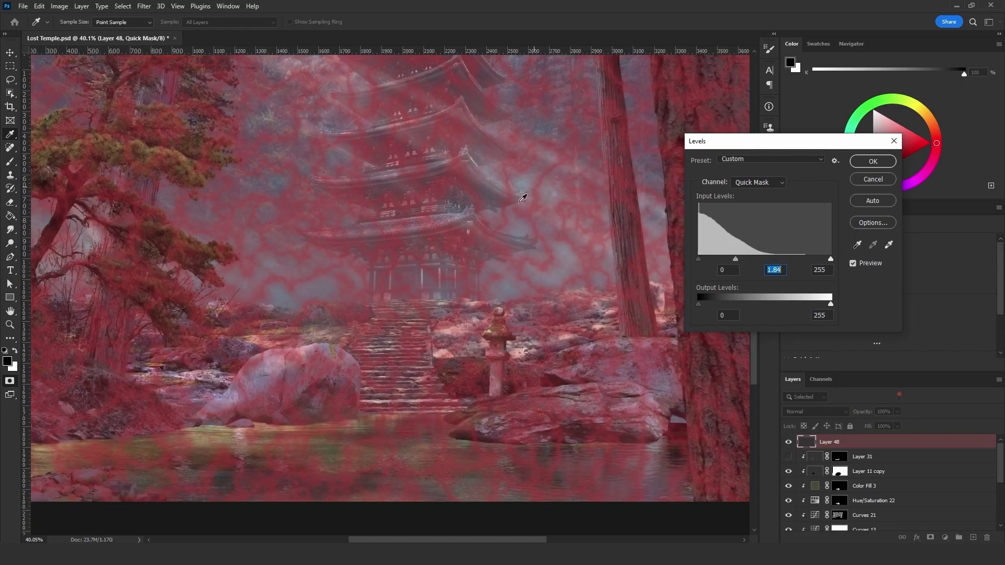
drag(830, 259, 804, 259)
drag(734, 259, 733, 259)
click(894, 142)
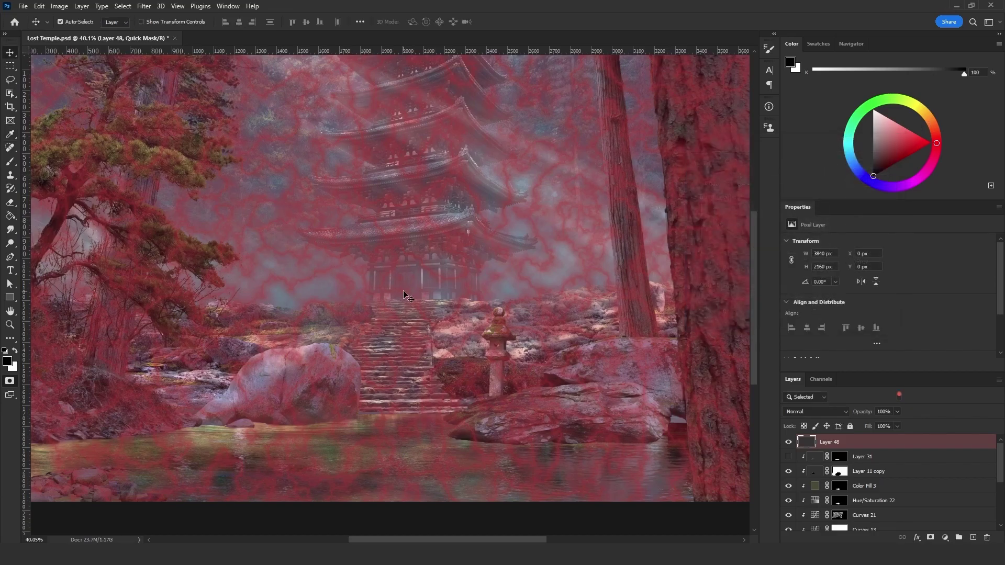
Invert the cloud mask, scale it to half size over the rock and stairs, and exit Quick Mask
key(ctrl+i)
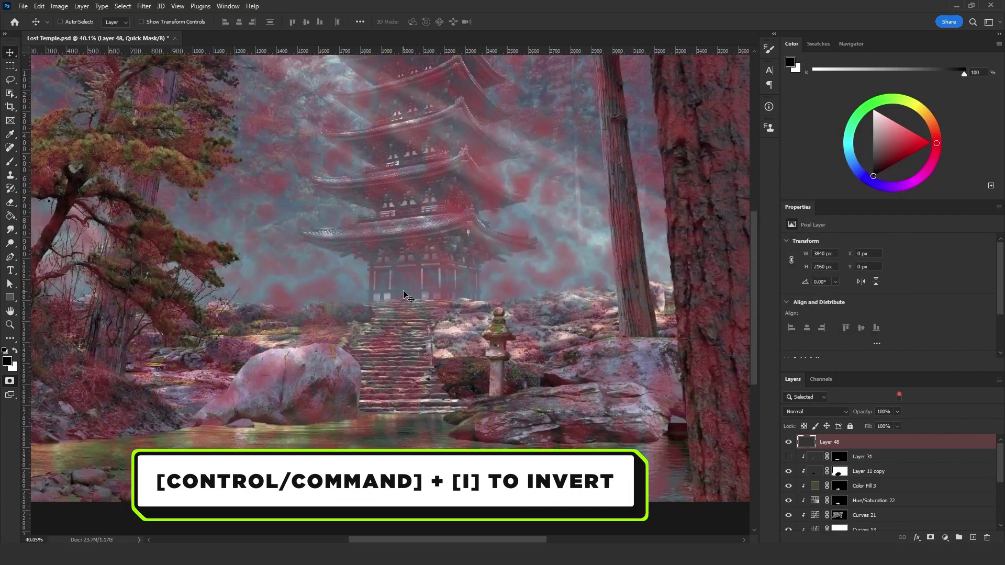
key(ctrl+t)
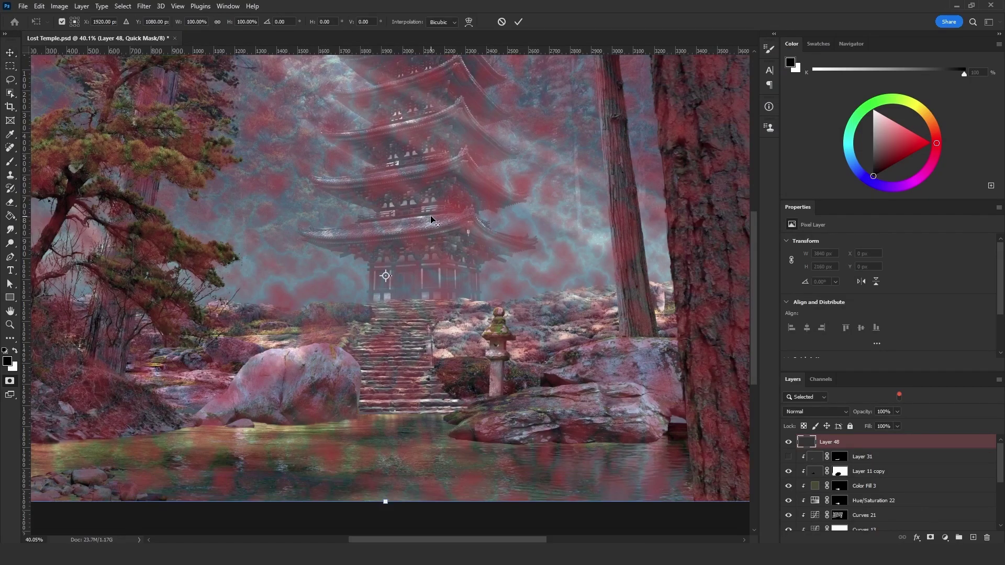
drag(693, 125, 542, 195)
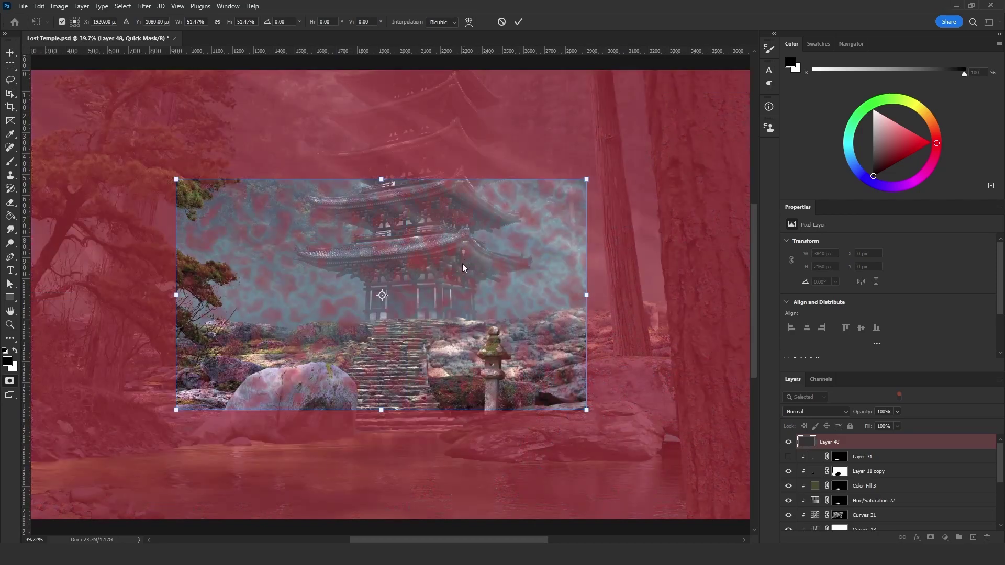
drag(463, 263, 398, 341)
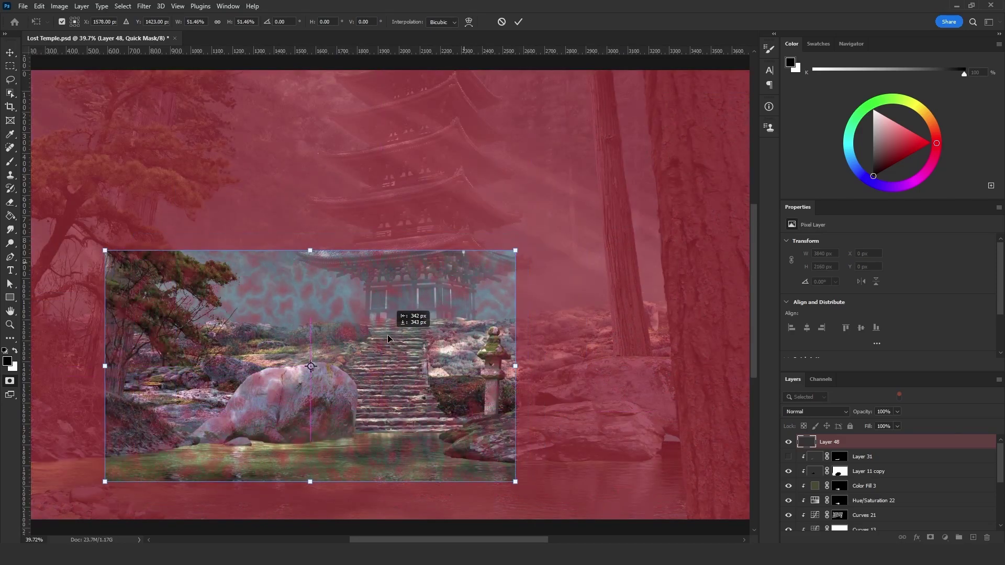
key(Return)
scroll(293, 445, up, 5)
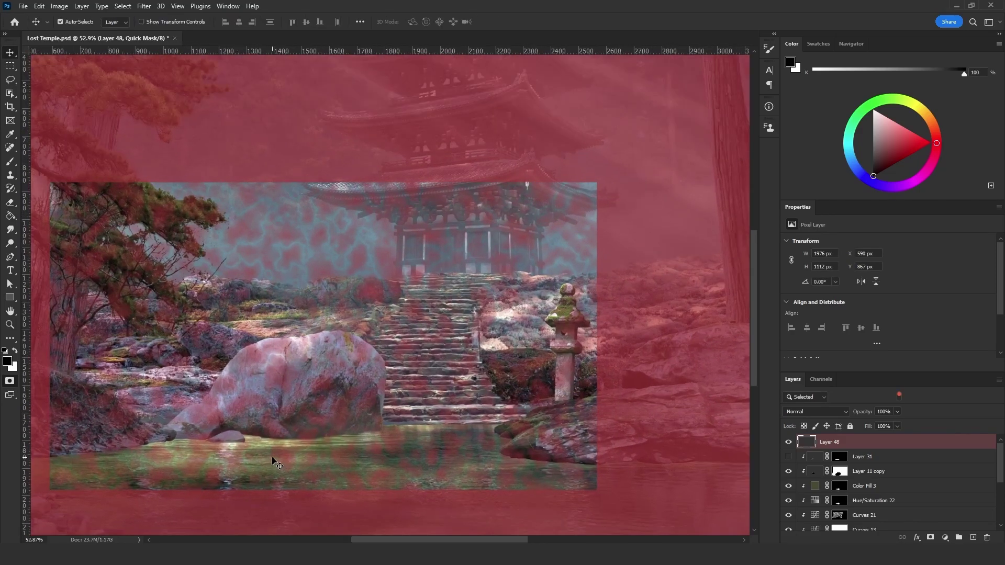
scroll(296, 443, up, 1)
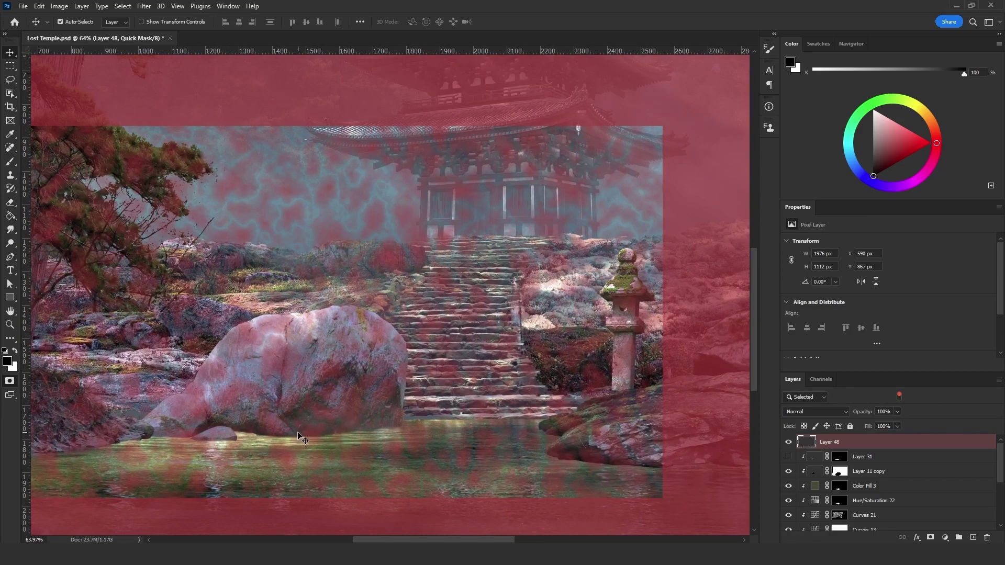
key(q)
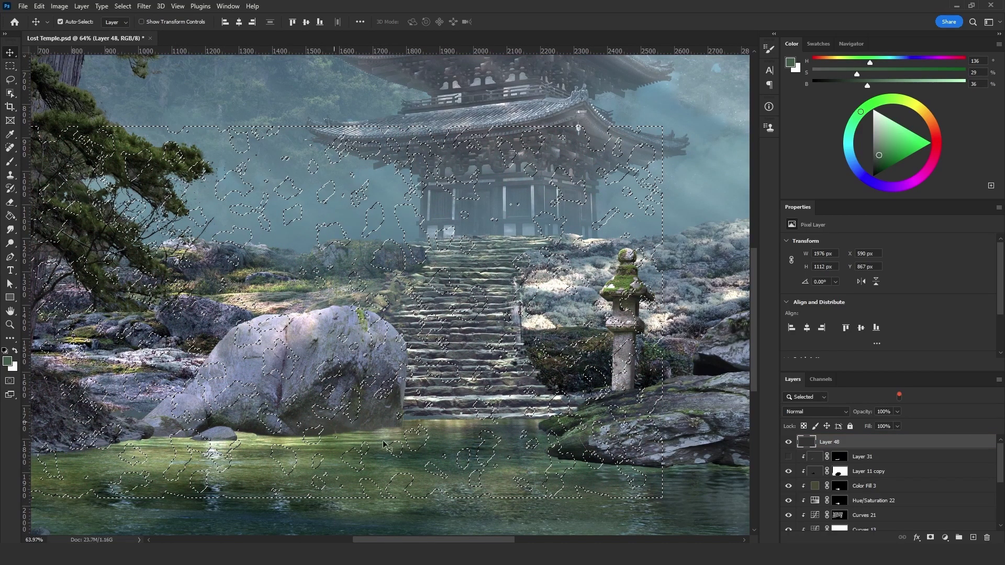
Copy Layer 11's selected patches to Layer 49, move it to the top, and set it to Screen
scroll(890, 487, down, 5)
click(864, 511)
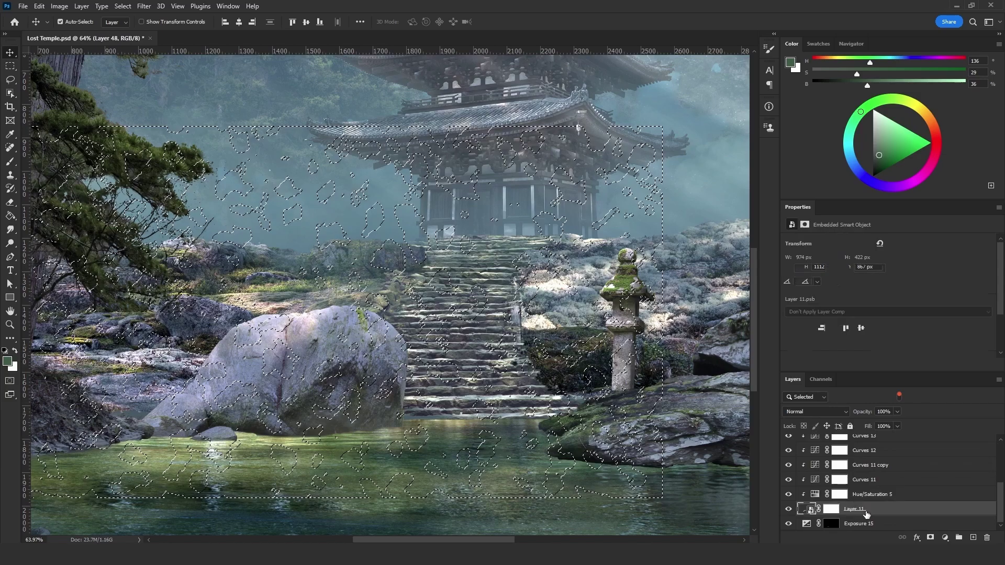
key(ctrl+j)
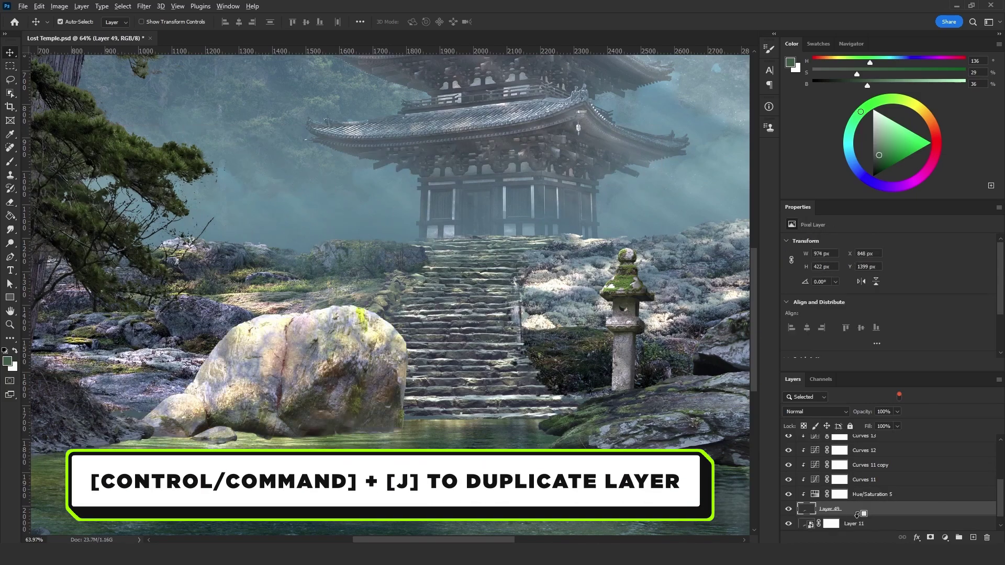
drag(857, 515, 859, 439)
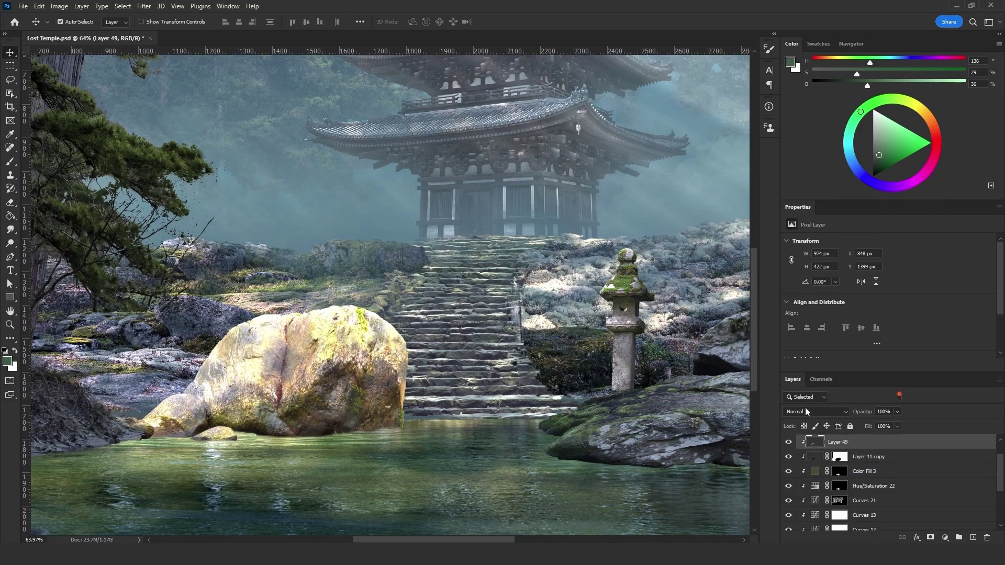
click(807, 412)
click(805, 374)
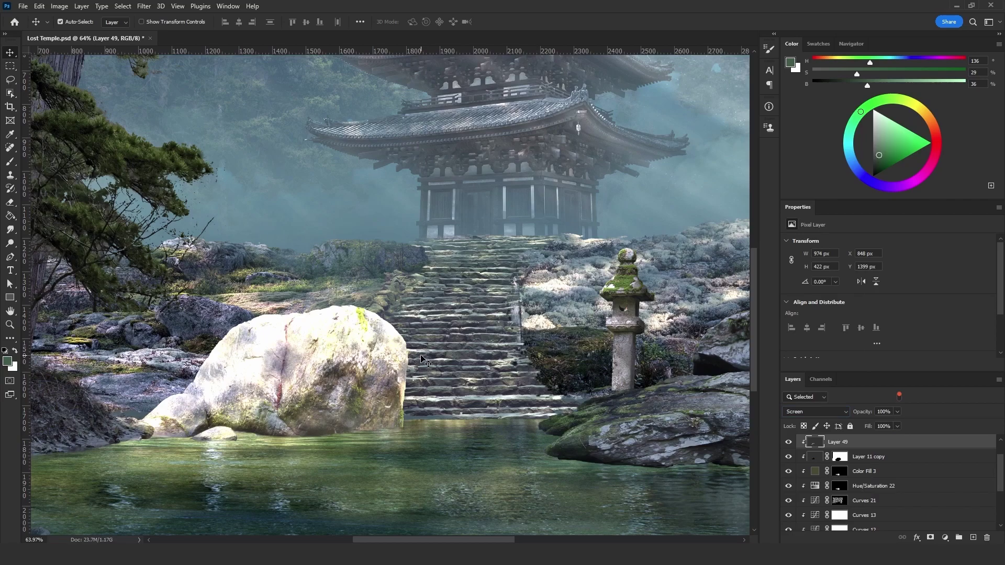
key(ctrl+l)
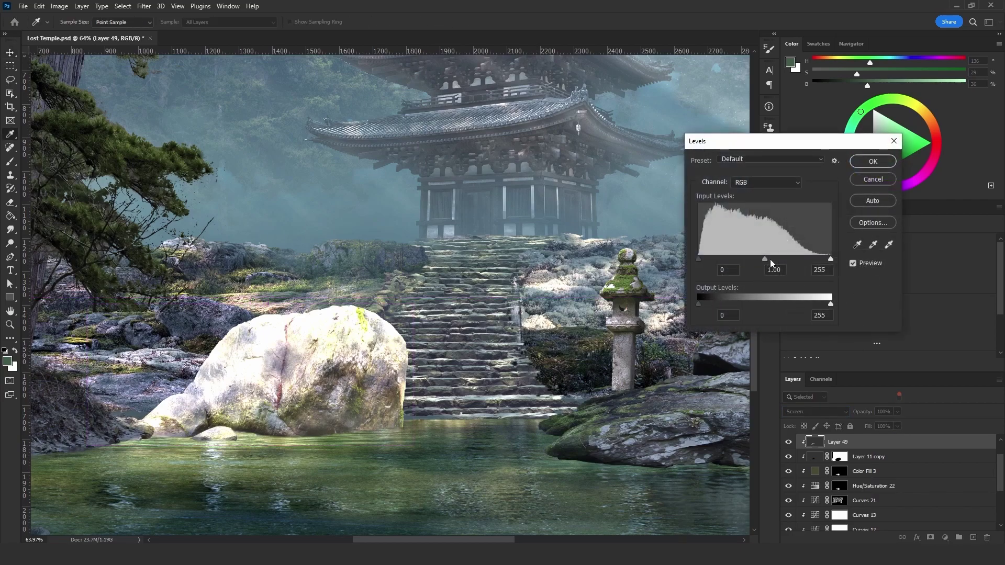
Set Layer 49's Levels midtones to 0.48 and erase its dust over the boulder's top
drag(780, 263, 793, 262)
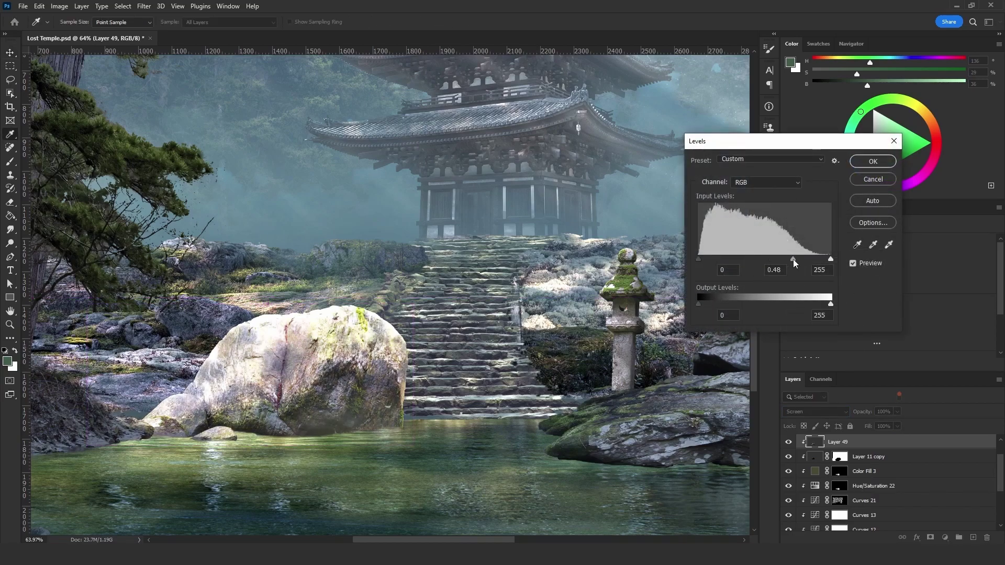
click(873, 163)
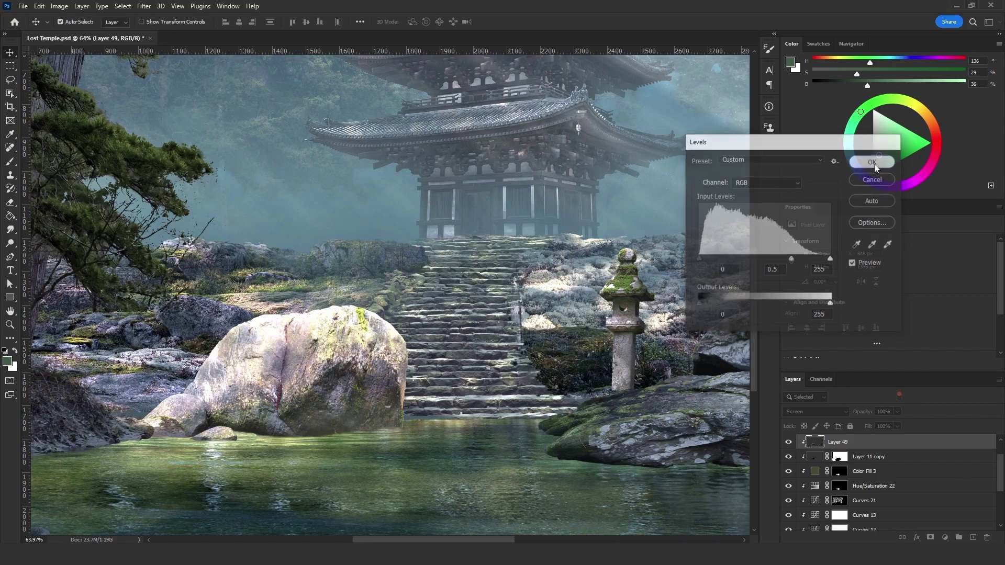
key(e)
alt+right_click(253, 294)
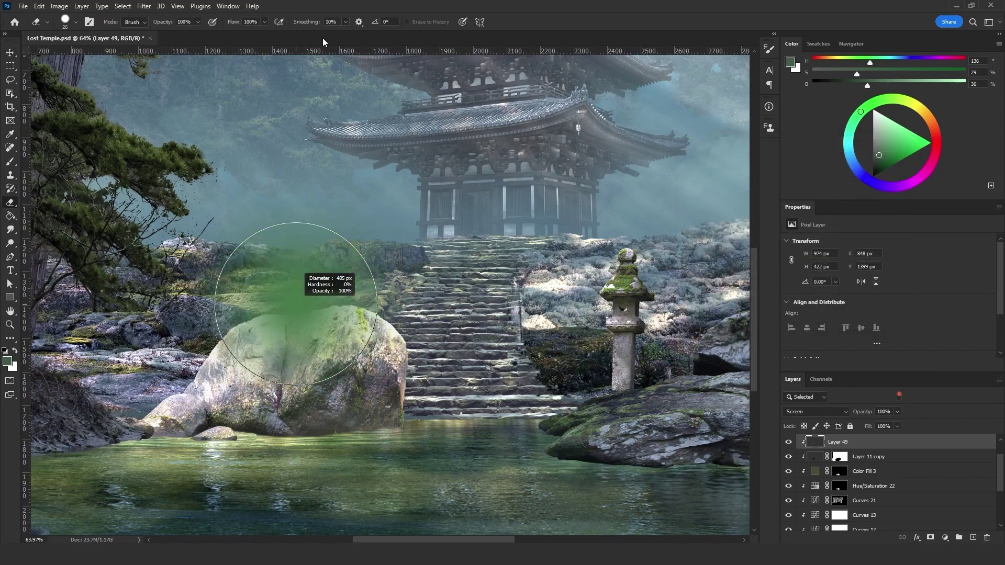
mouse_move(303, 285)
mouse_down()
mouse_move(158, 333)
mouse_move(144, 287)
mouse_up()
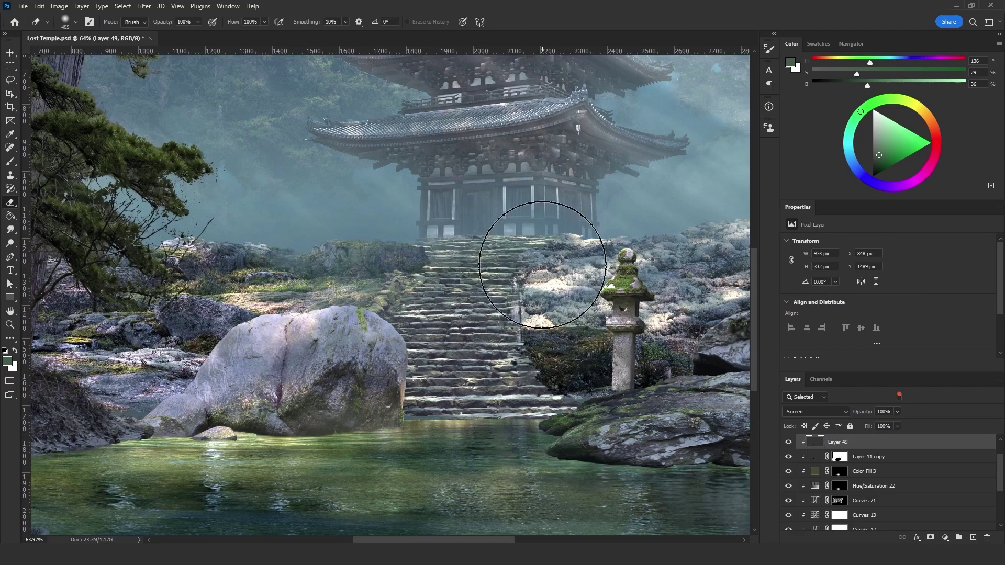
key(ctrl+u)
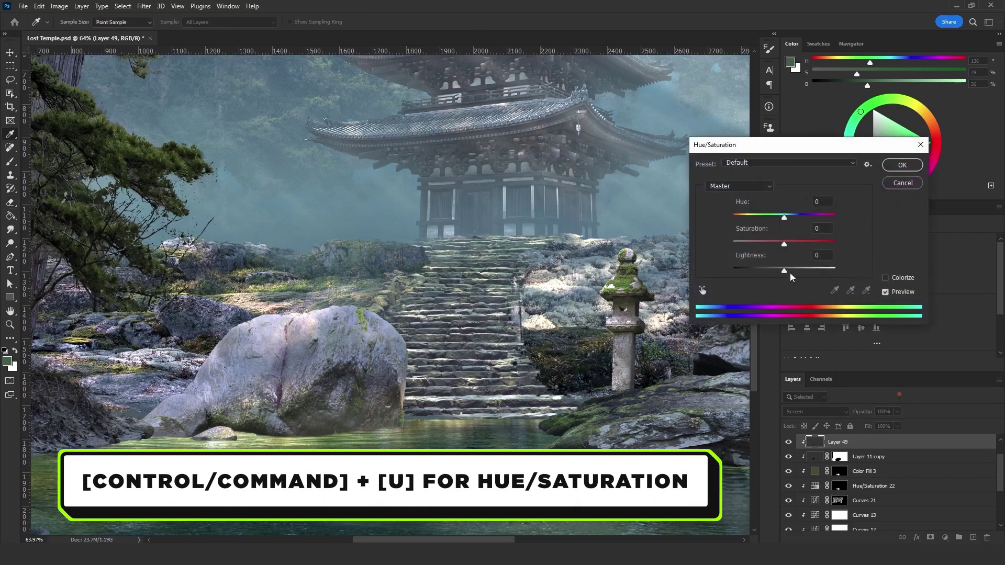
Raise Layer 49's lightness to +16
click(793, 271)
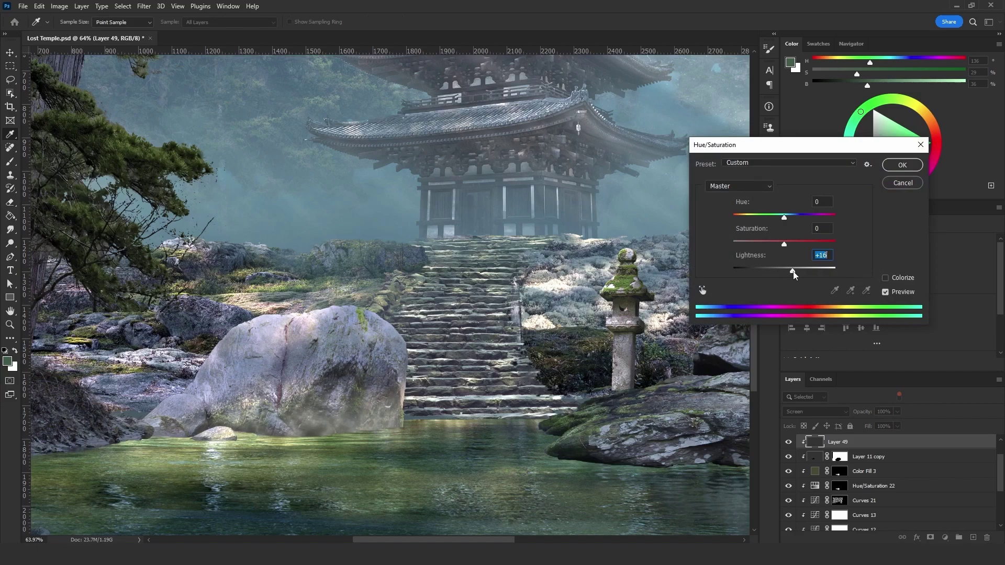
click(901, 165)
key(e)
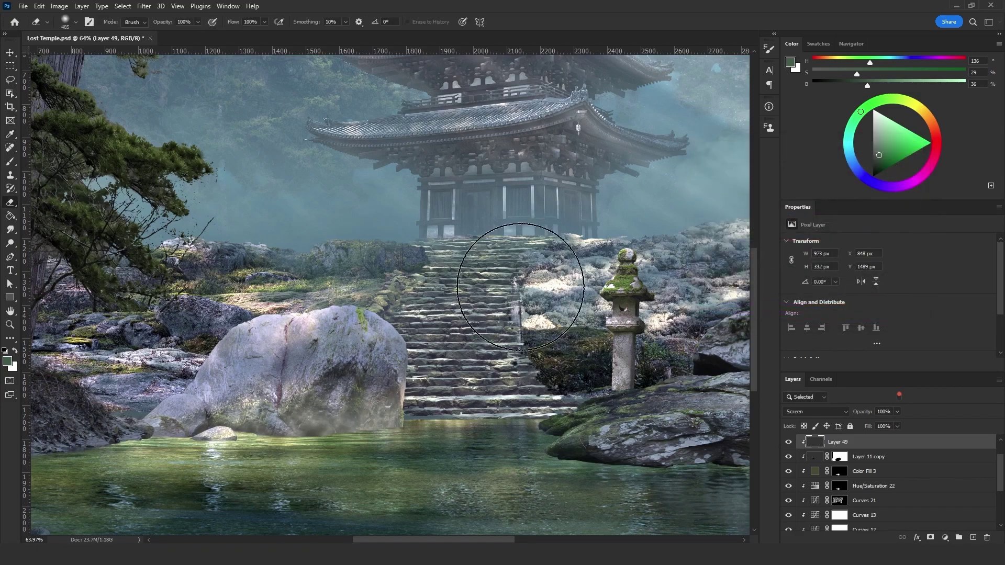
Colour-balance Layer 49: highlights -22 yellow, midtones +3 red/+16 green, shadows +19 blue
key(ctrl+b)
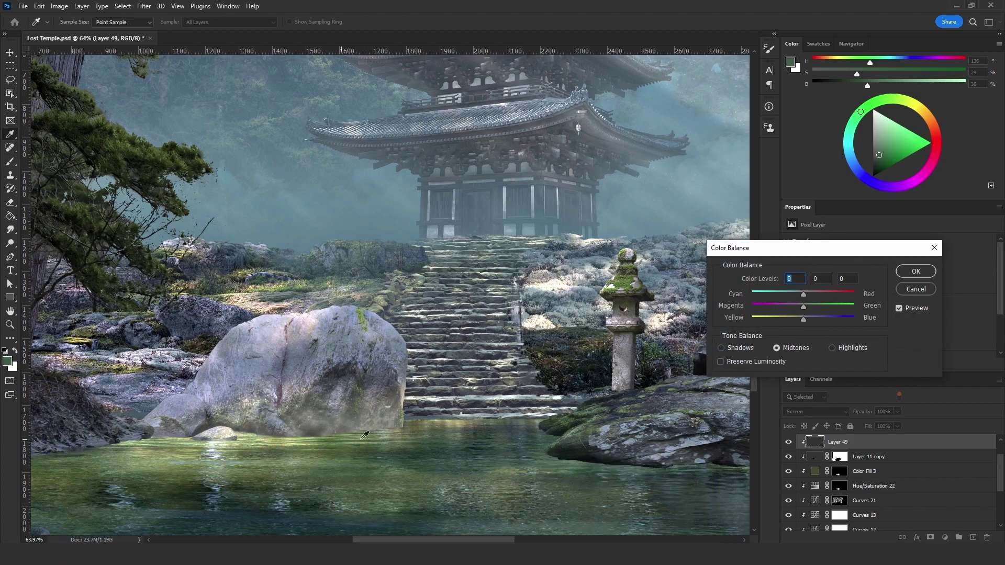
click(832, 348)
drag(796, 318, 813, 306)
click(801, 348)
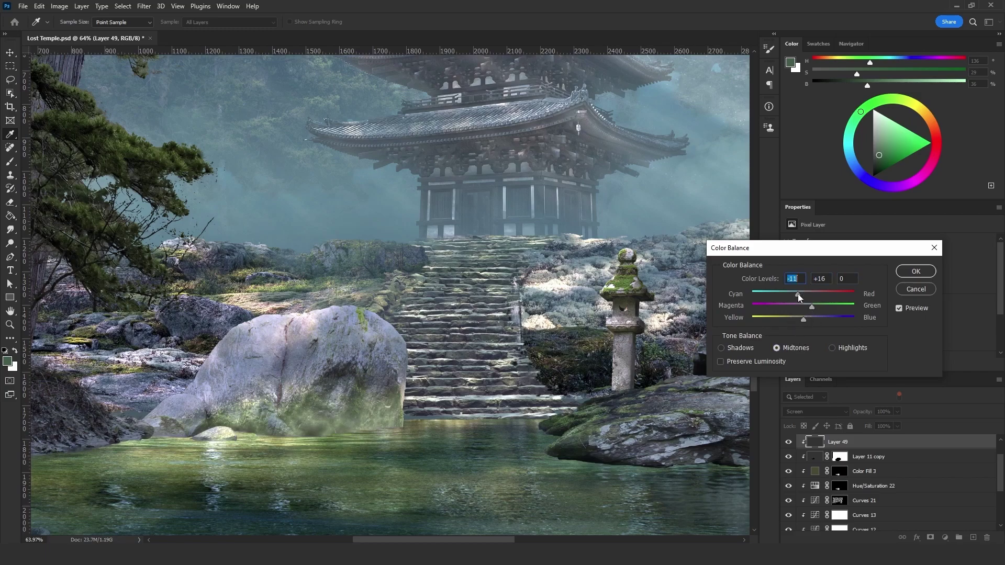
click(737, 349)
drag(805, 317, 813, 319)
click(915, 271)
Change Layer 49's blend mode from Screen to Linear Dodge (Add)
key(e)
click(815, 411)
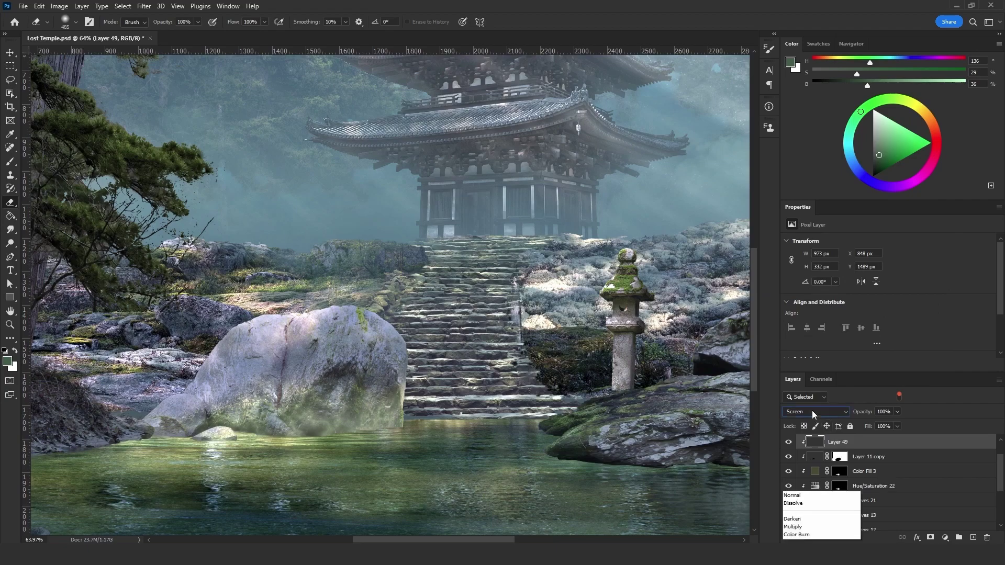
click(812, 390)
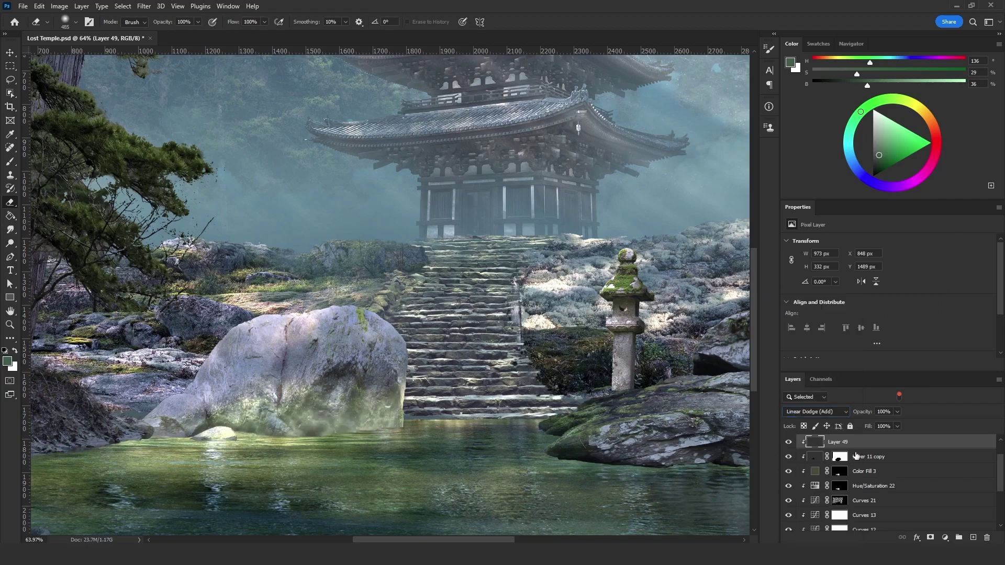
key(ctrl+plus)
Lower Layer 49's opacity, then hide and show it to compare the softer glow
click(884, 412)
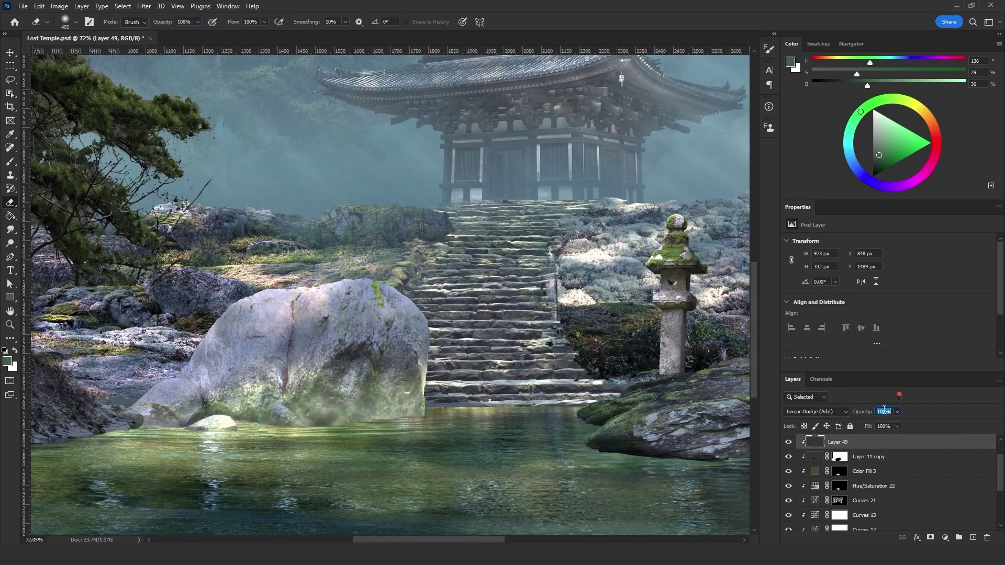
text(60)
key(Return)
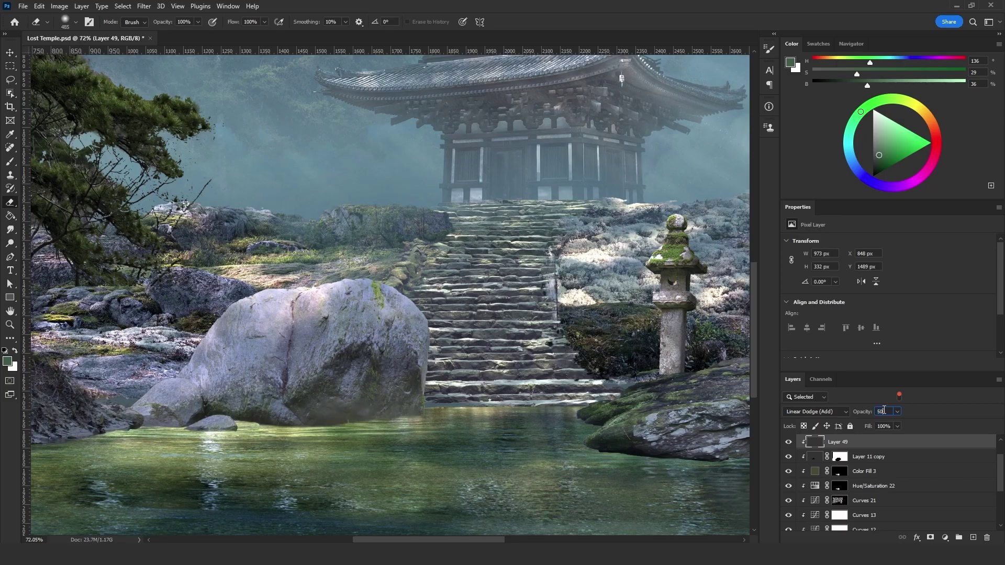
click(788, 443)
click(789, 443)
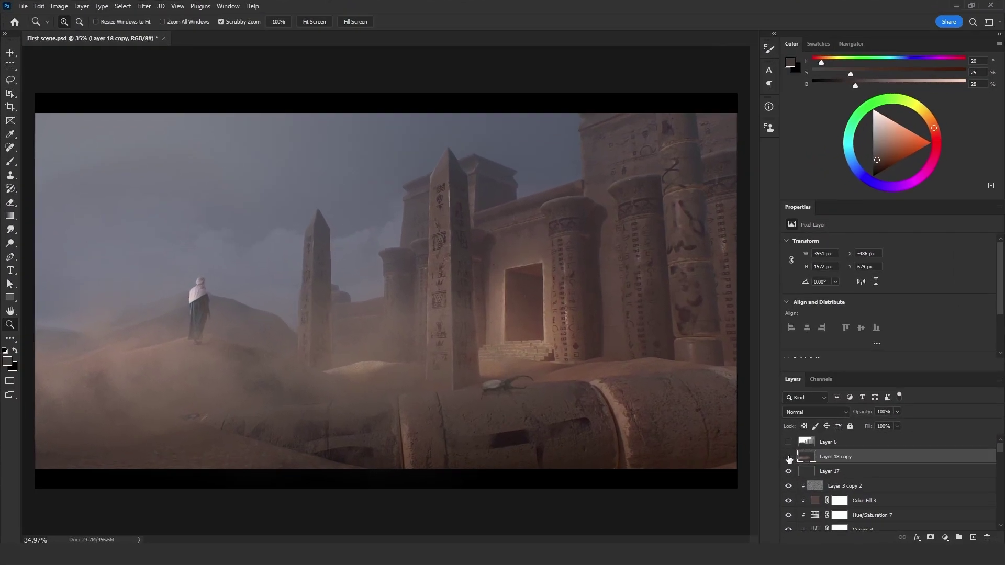
Compare the scene with the dust layer hidden, then add Layer 18 above Layer 17 in Quick Mask mode
click(789, 459)
click(789, 458)
click(788, 458)
click(789, 458)
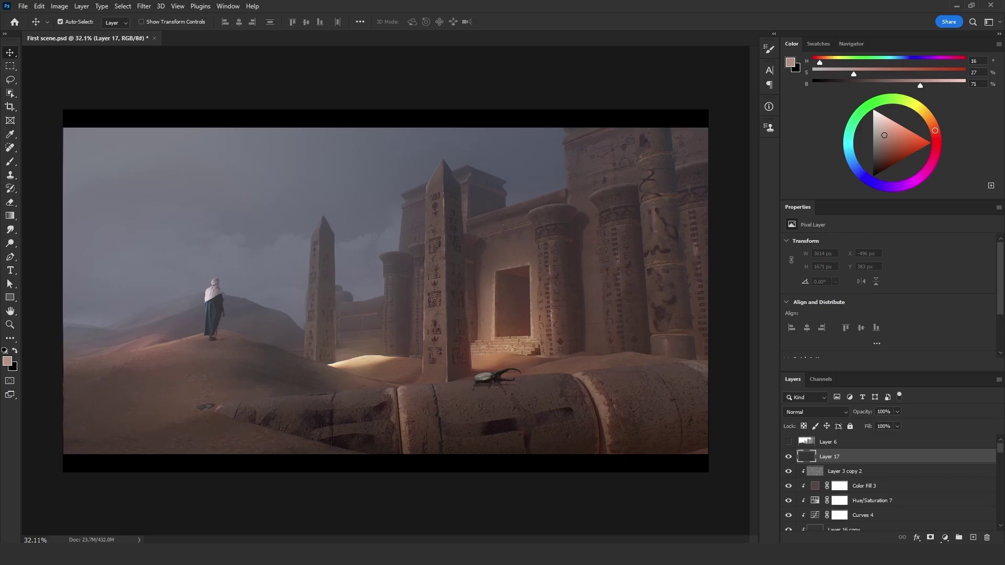
click(973, 538)
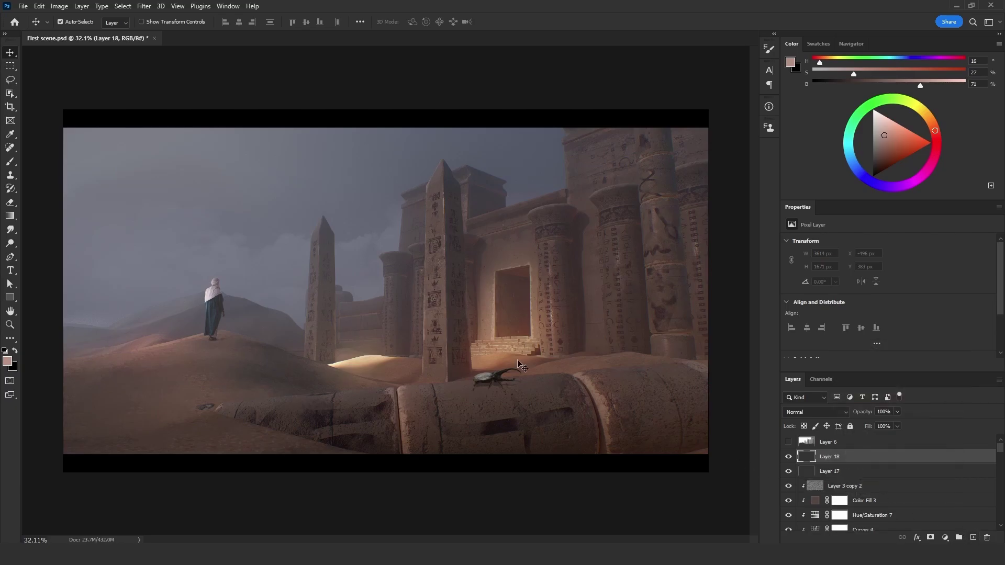
key(q)
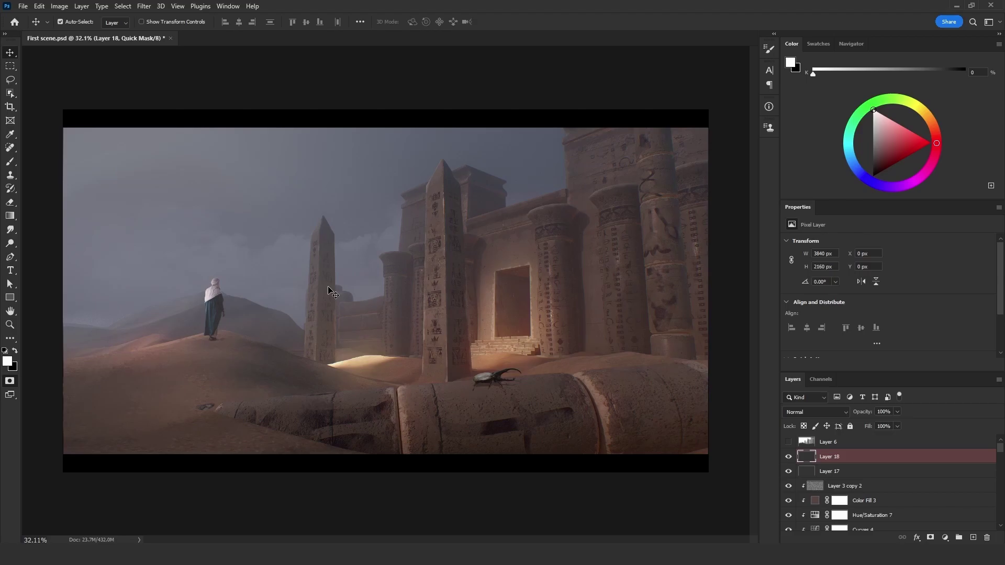
Fill the quick mask with a Clouds render, then re-render it for a new pattern
click(144, 7)
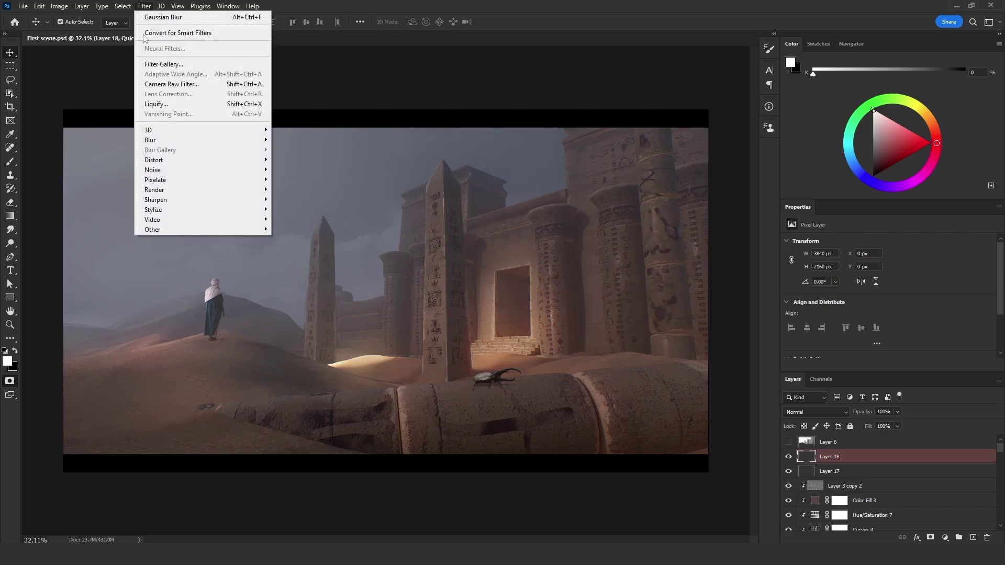
mouse_move(189, 191)
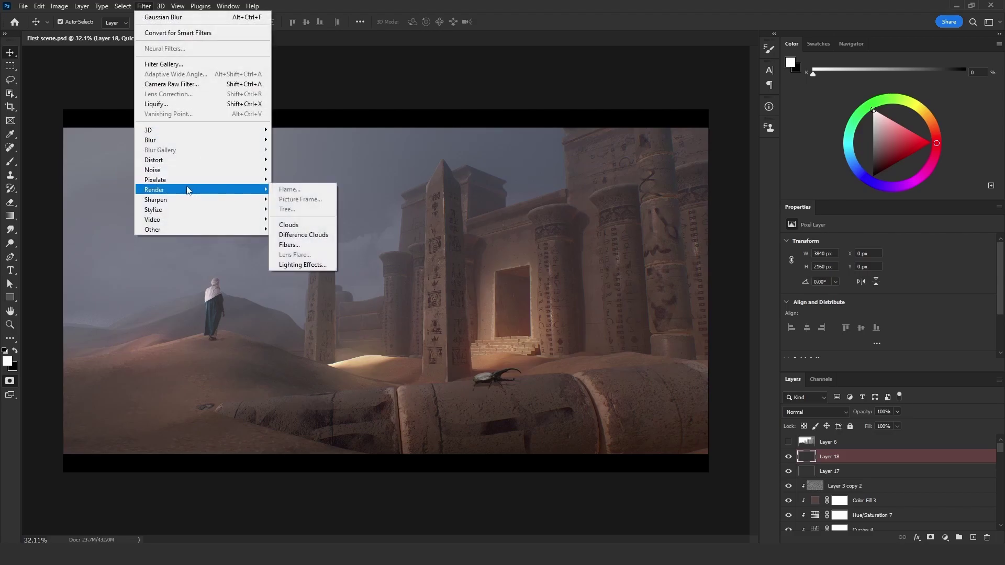
click(294, 226)
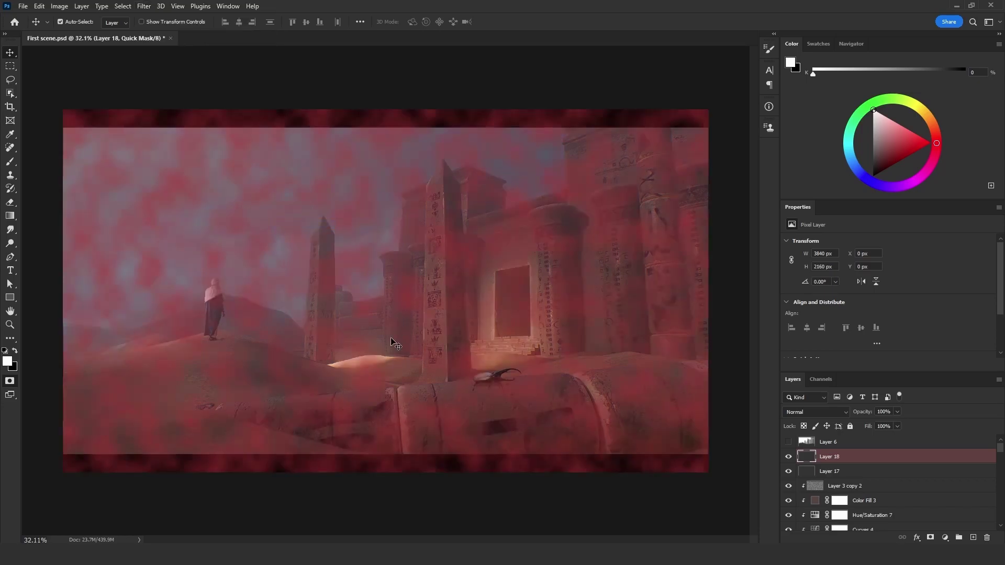
key(ctrl+f)
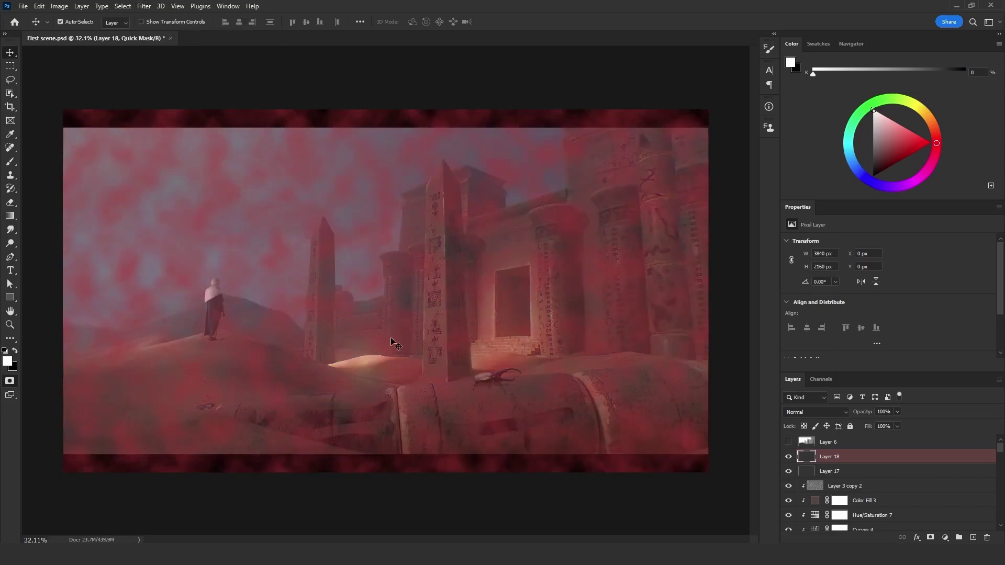
In the Filter Gallery, keep only Glass, add a Grain effect (intensity 100, contrast 100), and apply
click(144, 7)
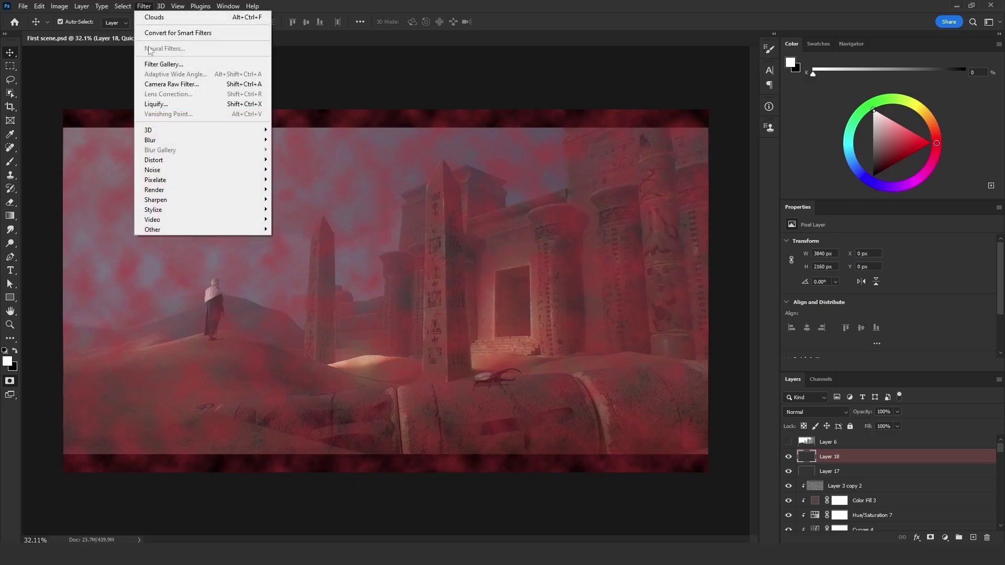
click(171, 64)
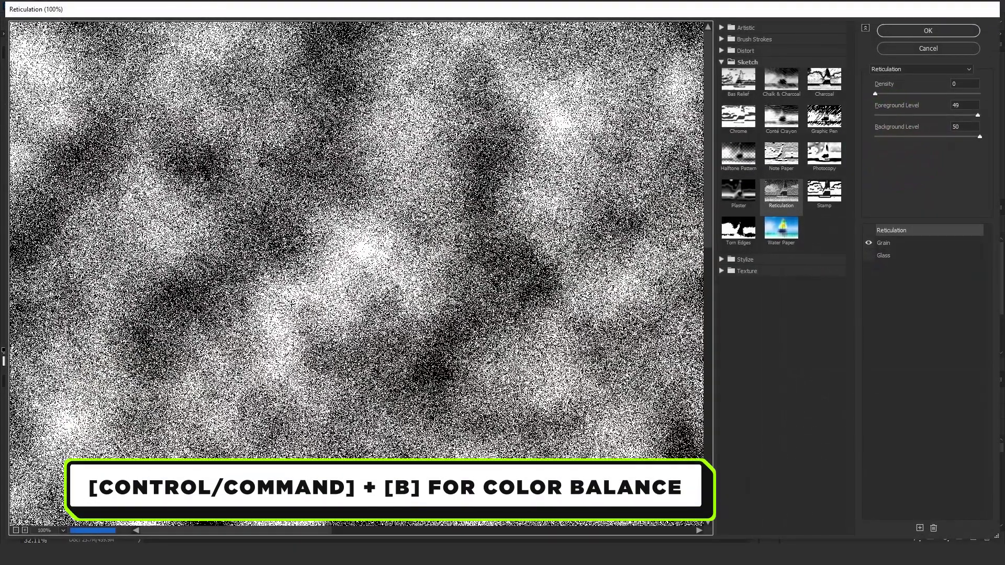
click(934, 528)
click(933, 528)
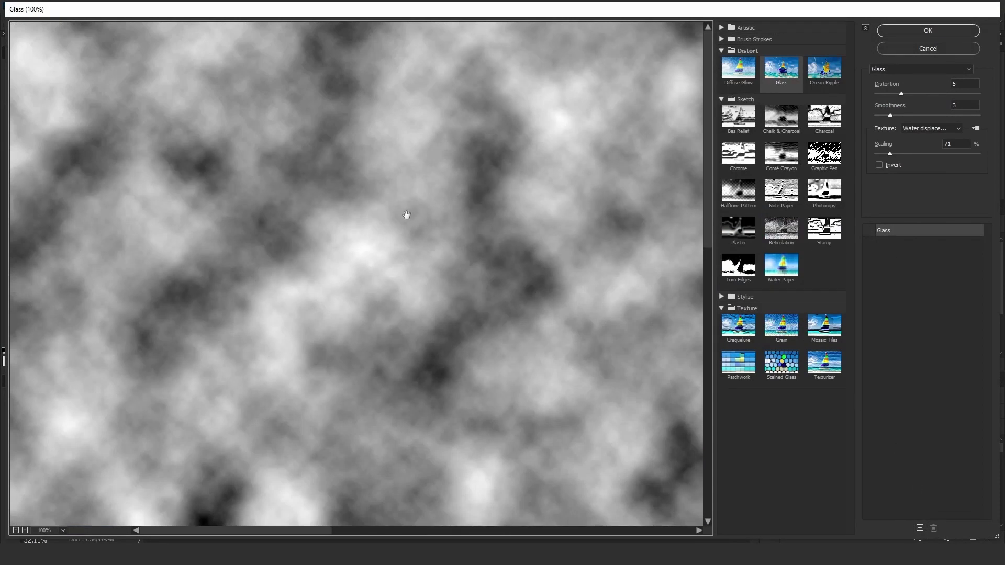
click(16, 531)
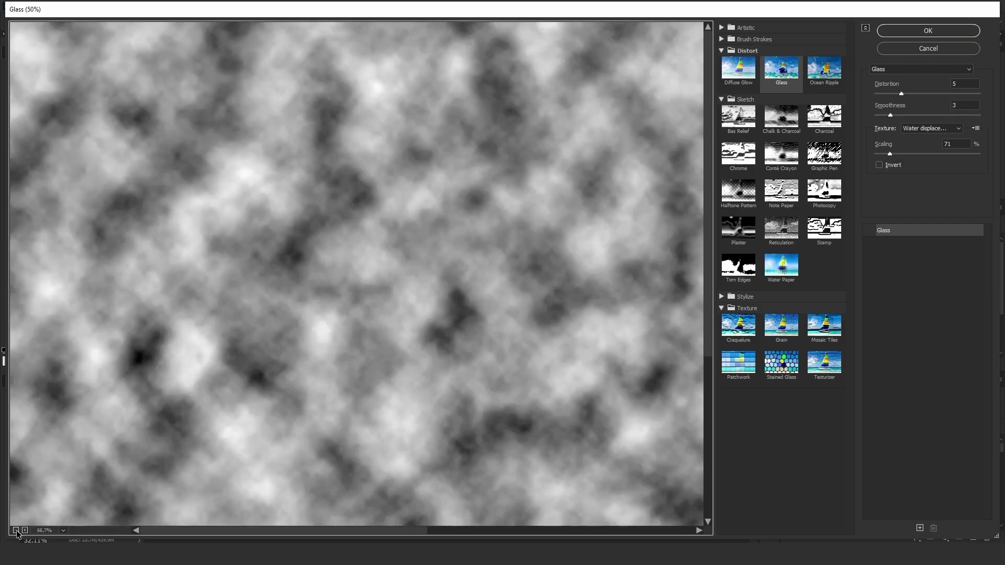
click(16, 531)
click(16, 531)
click(920, 528)
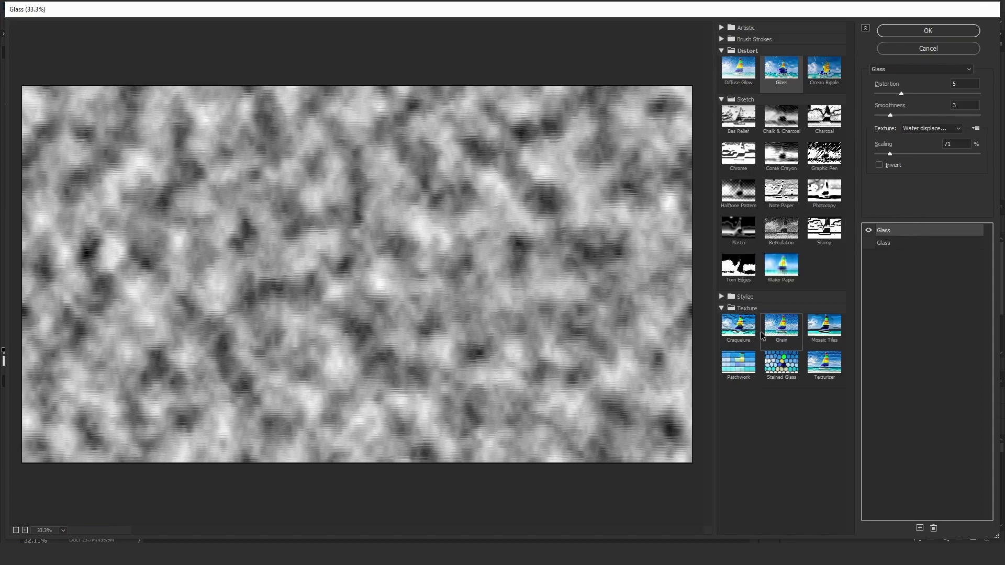
click(779, 329)
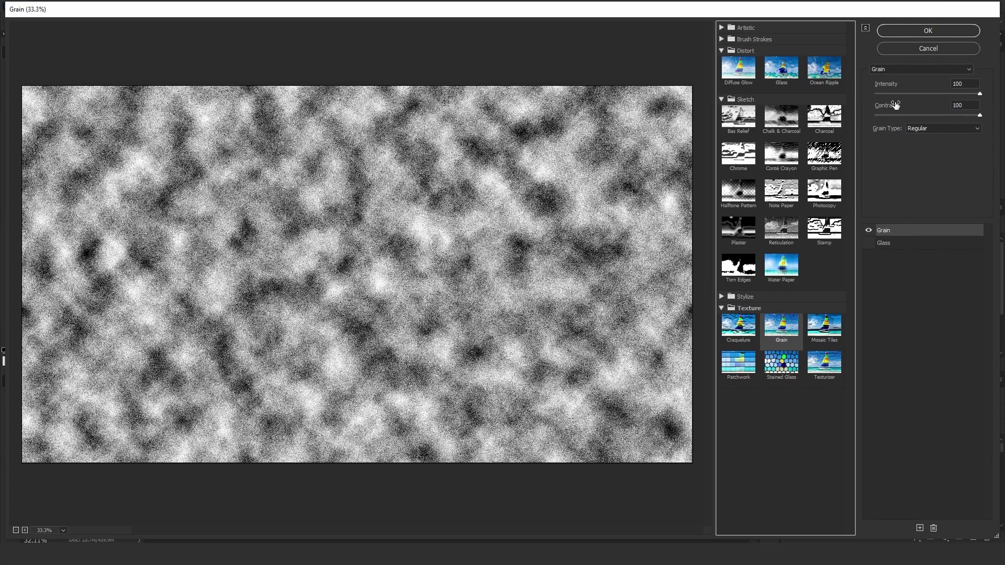
click(926, 31)
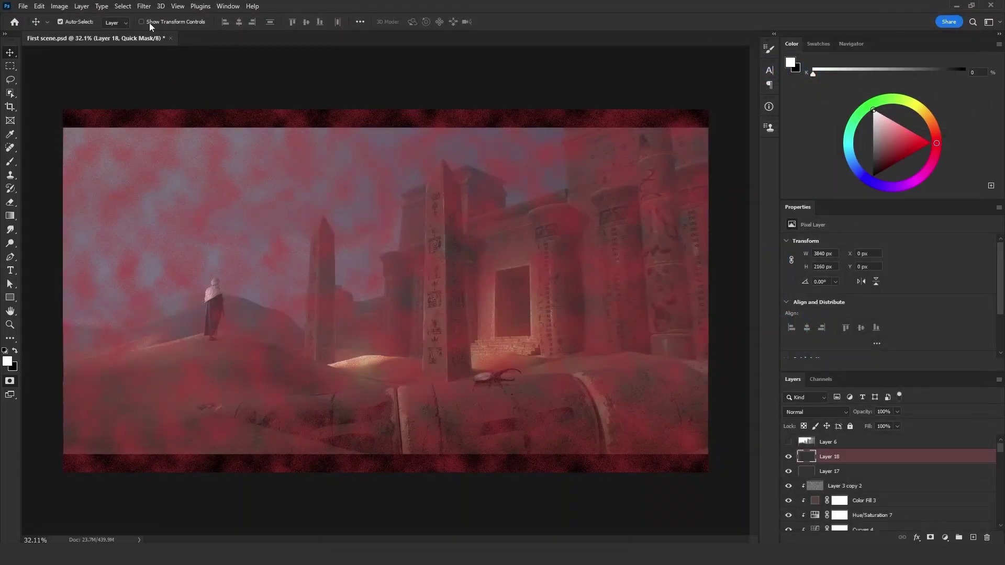
Blur the quick mask twice and turn it into an active selection
click(142, 7)
mouse_move(177, 142)
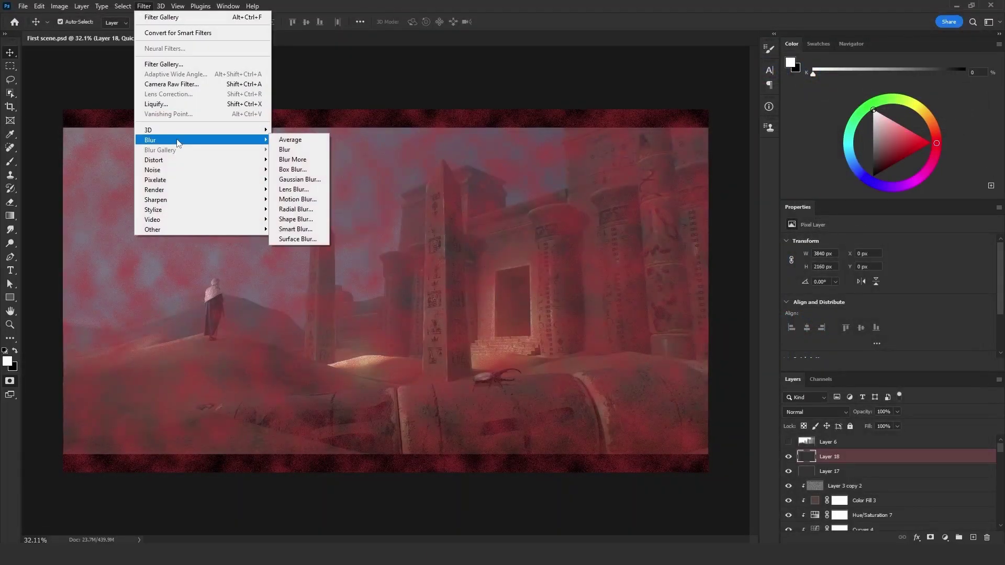
click(304, 153)
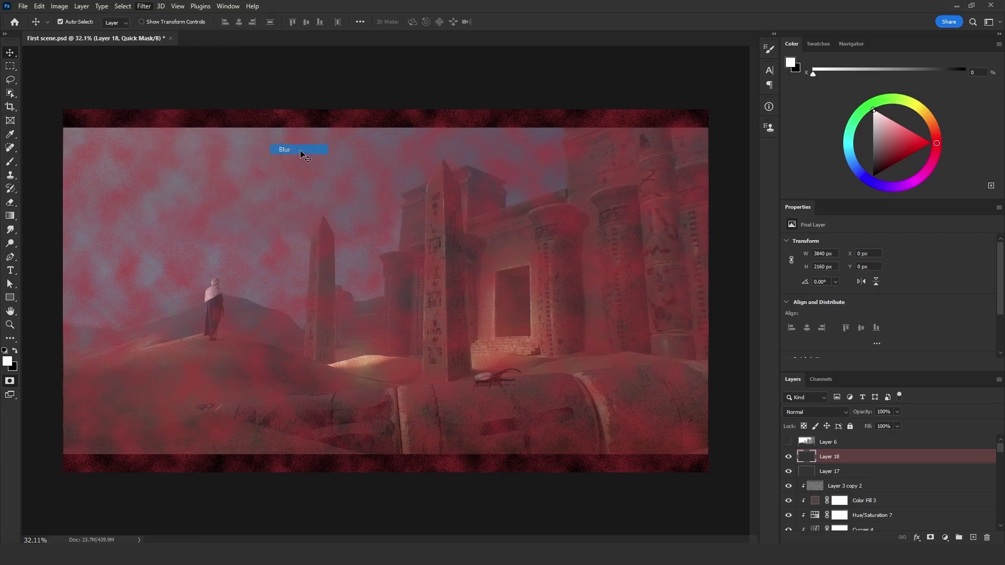
click(144, 6)
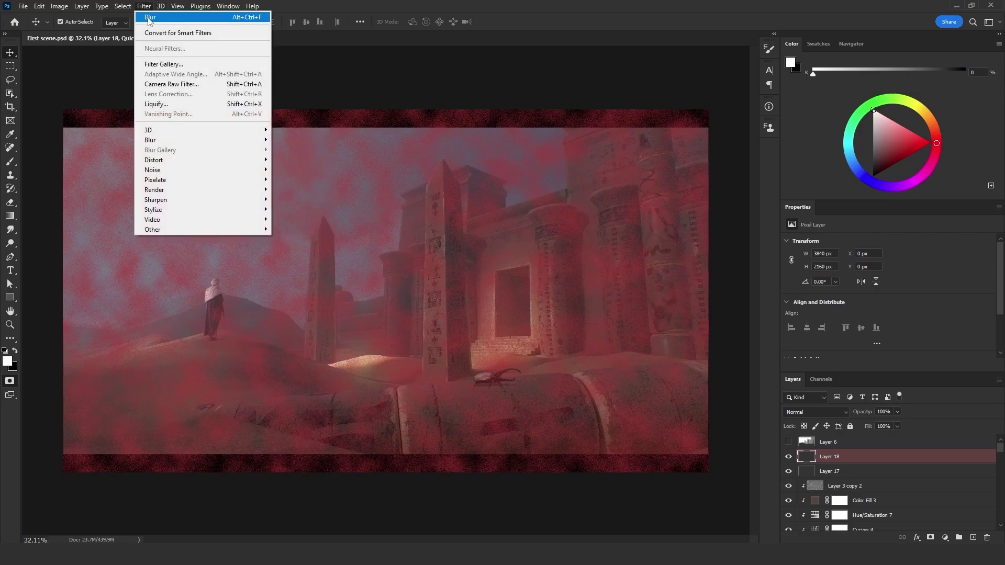
click(143, 6)
click(144, 6)
click(150, 19)
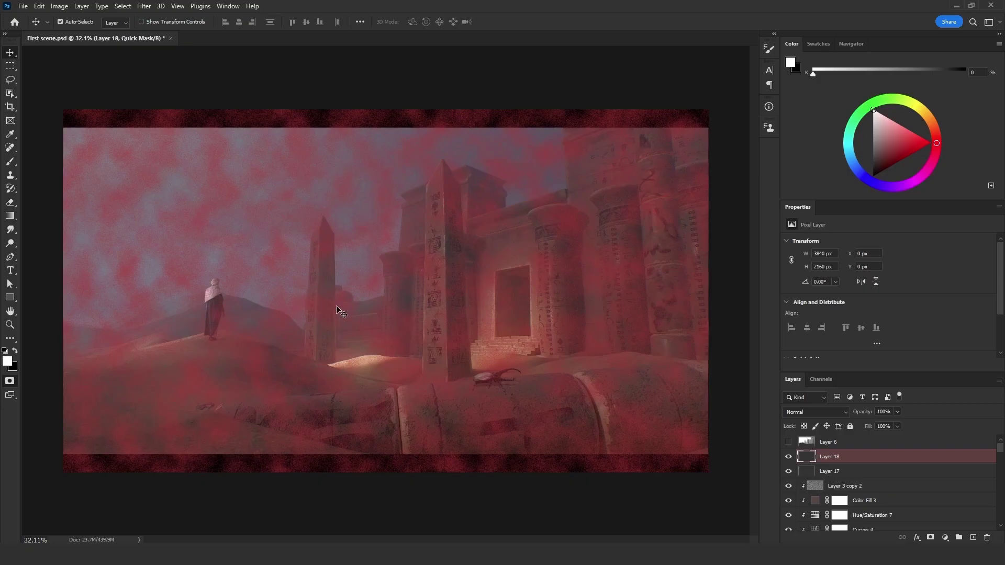
key(q)
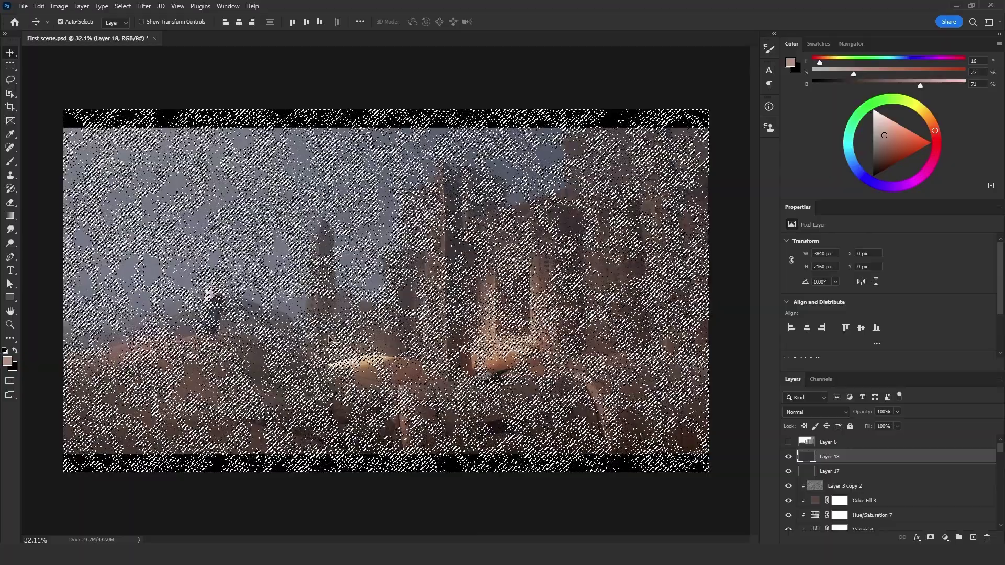
Paint white radial gradients through the selection across the dunes and temple base
drag(10, 217, 52, 214)
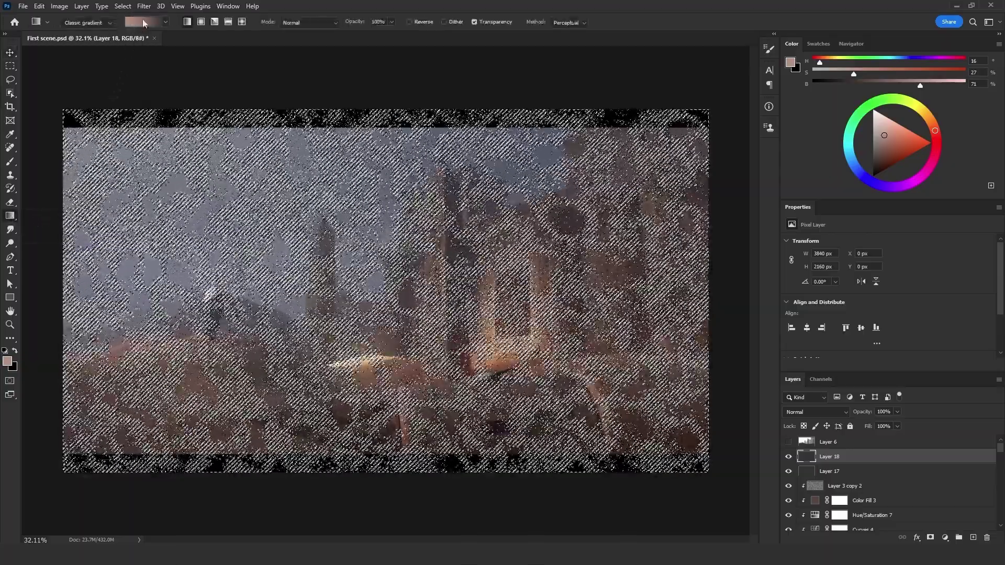
click(139, 22)
click(840, 204)
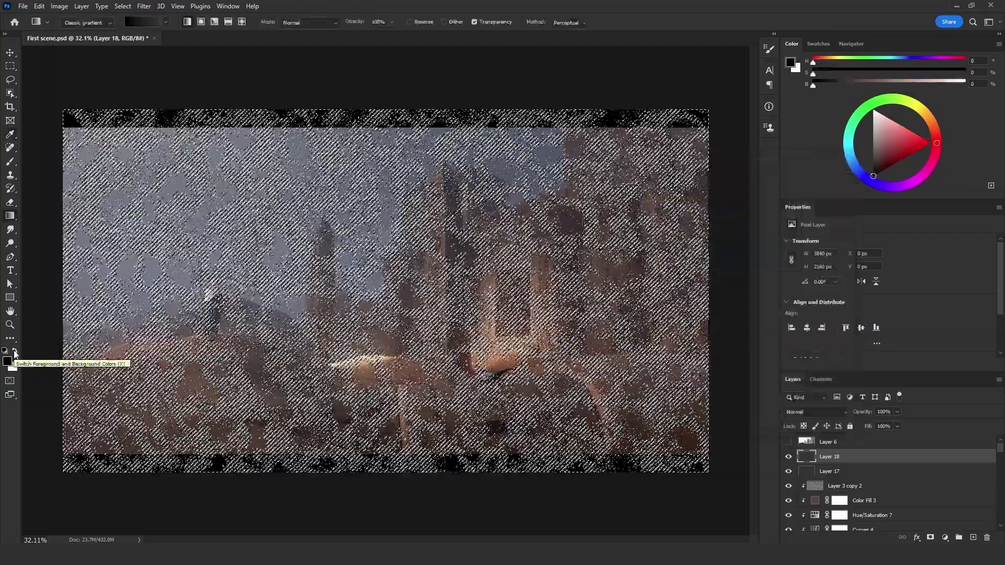
click(4, 351)
click(15, 351)
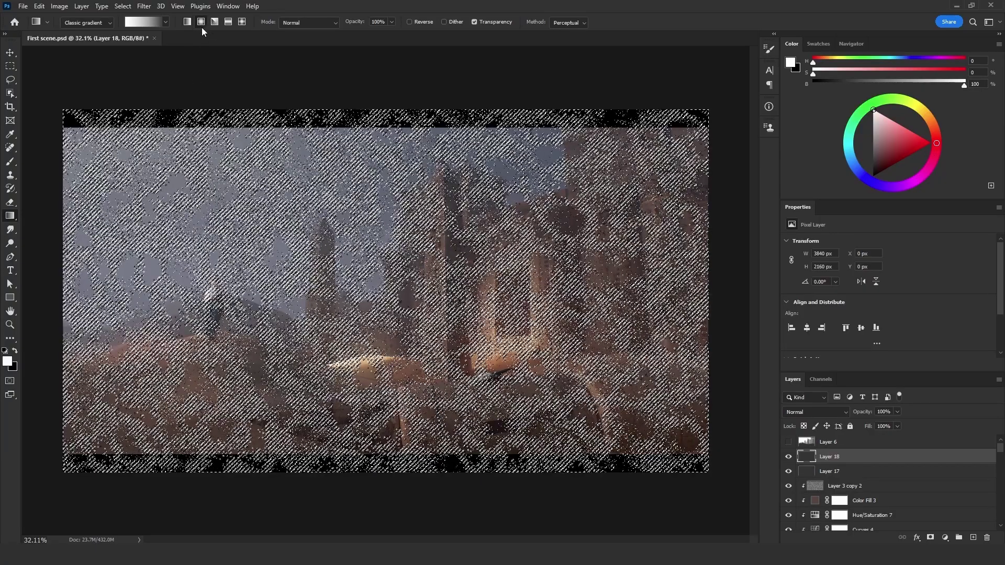
click(201, 22)
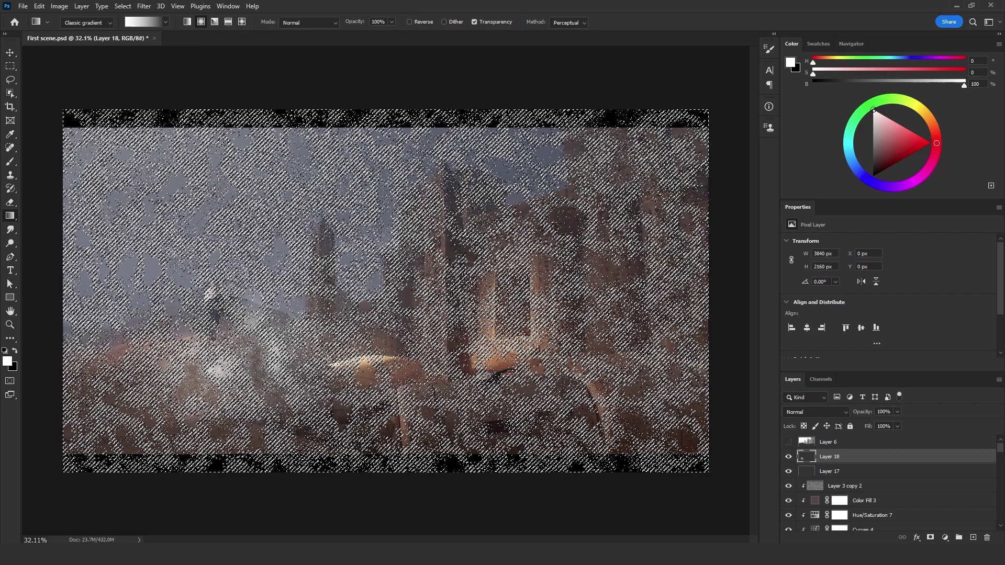
mouse_move(330, 356)
mouse_down()
mouse_move(476, 369)
mouse_move(565, 363)
mouse_up()
drag(633, 355, 660, 356)
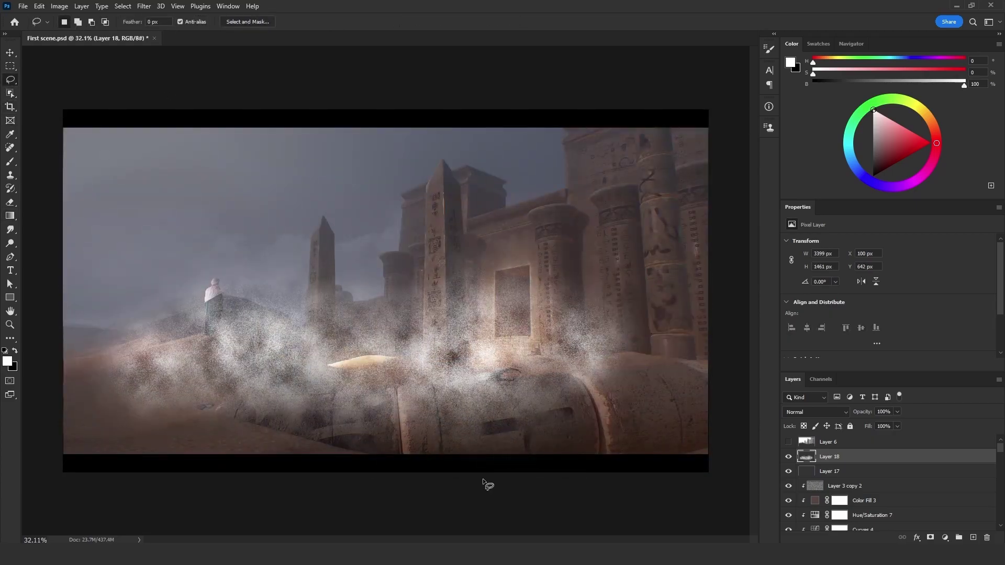
Lock Layer 18's transparency and bucket-fill the dust with a brownish grey sampled from the scene
drag(10, 215, 38, 228)
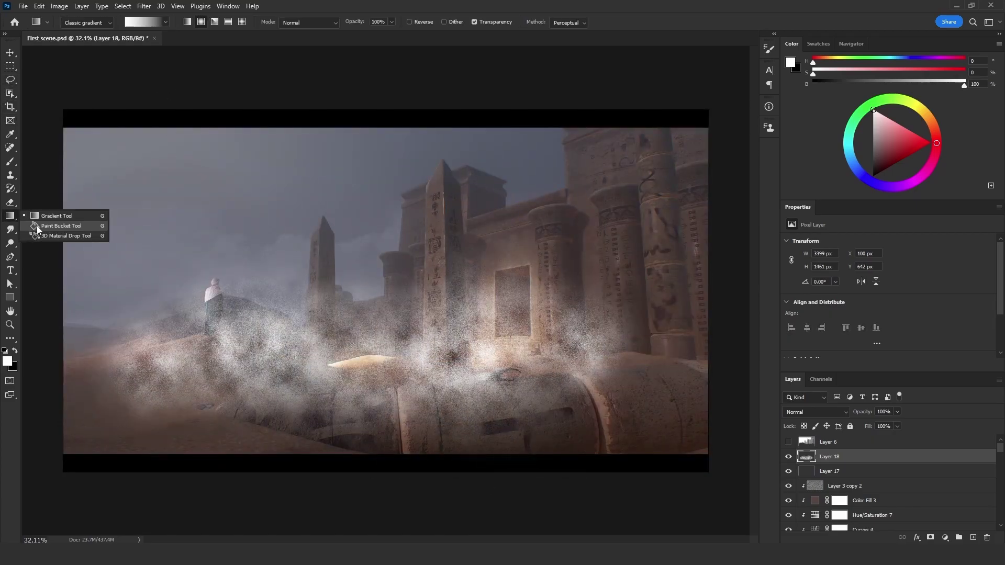
click(38, 228)
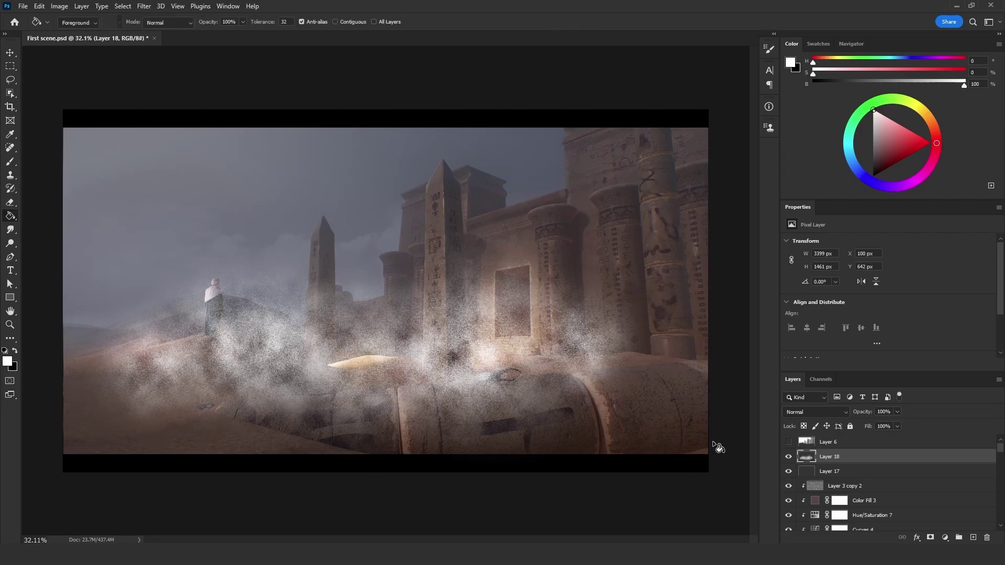
click(805, 427)
alt+click(96, 366)
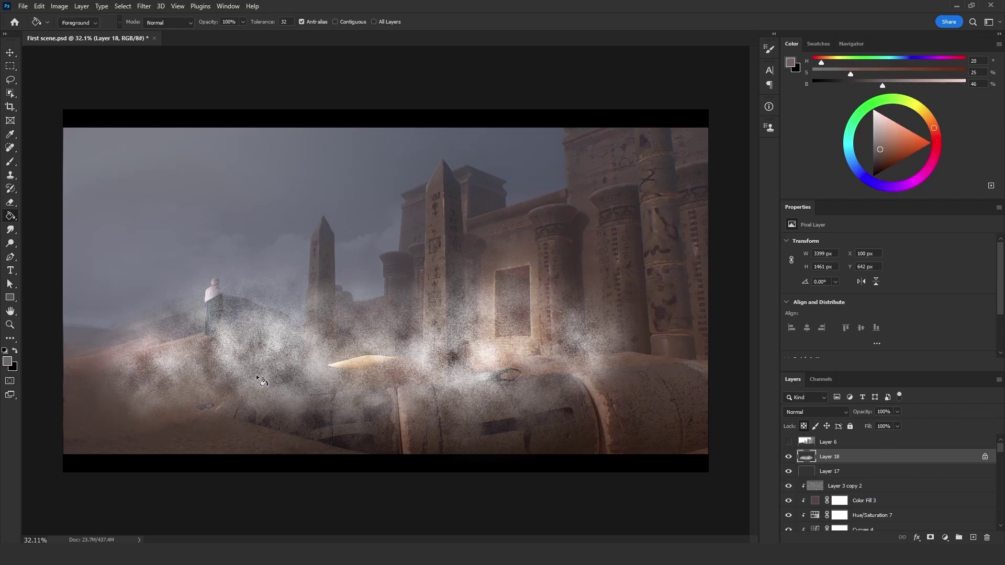
click(287, 331)
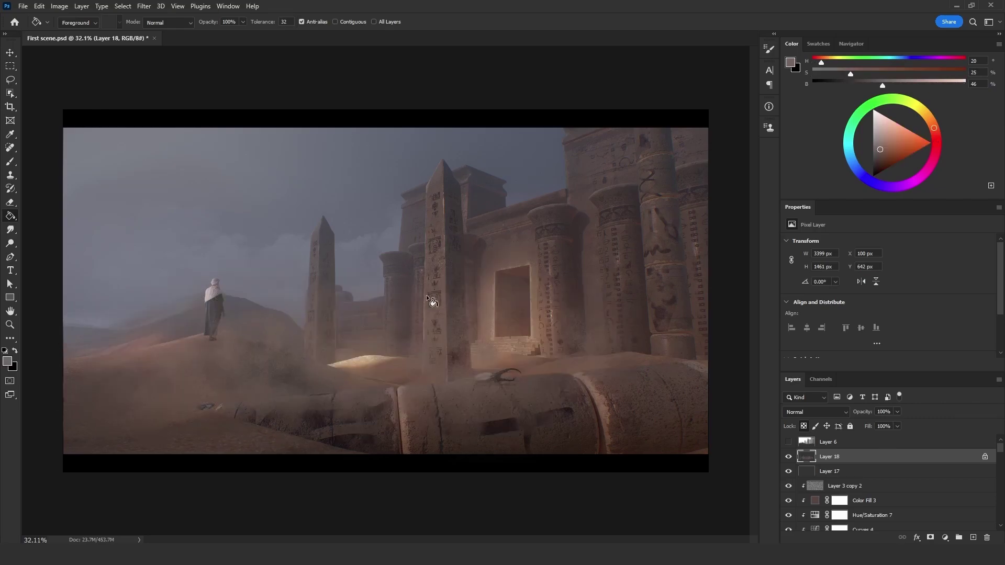
right_click(12, 217)
Lighten the foreground to brightness 59 and shade the dust with a lighter gradient
click(40, 215)
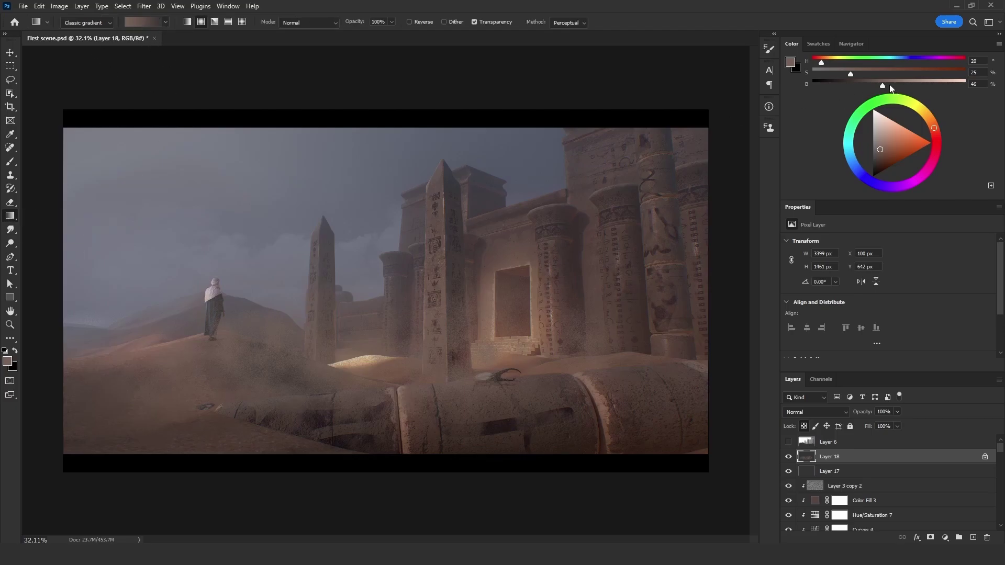
drag(890, 84, 903, 84)
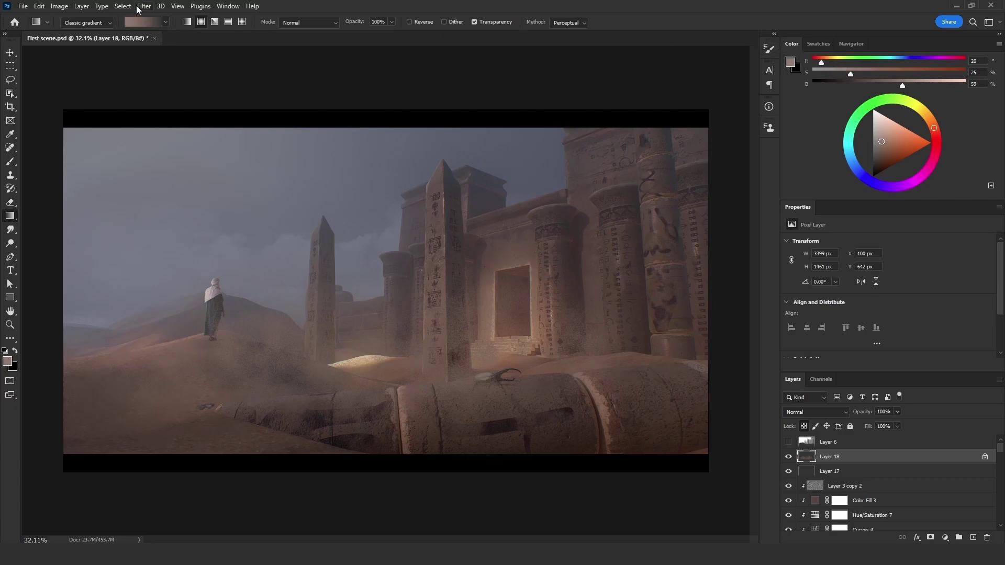
click(223, 10)
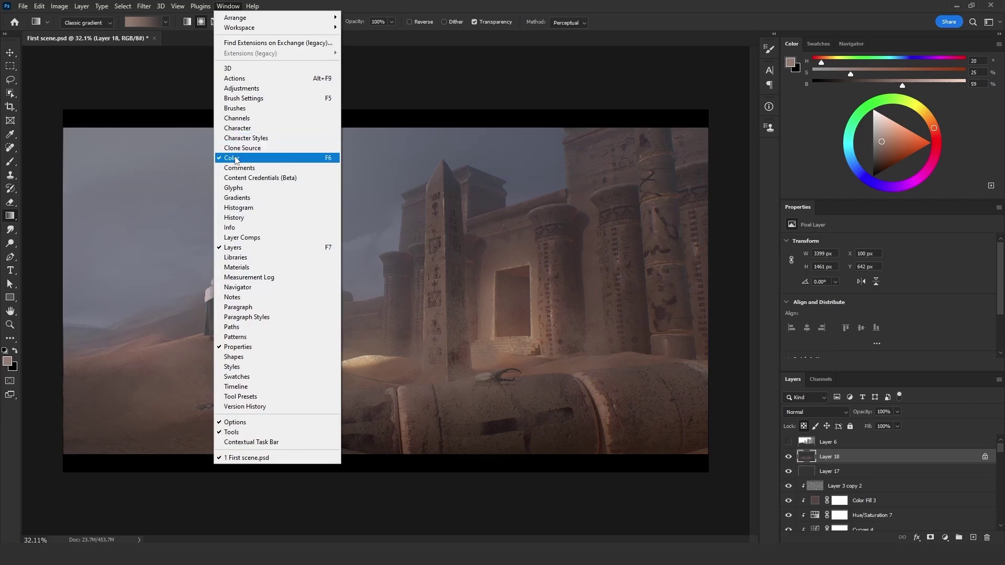
click(903, 88)
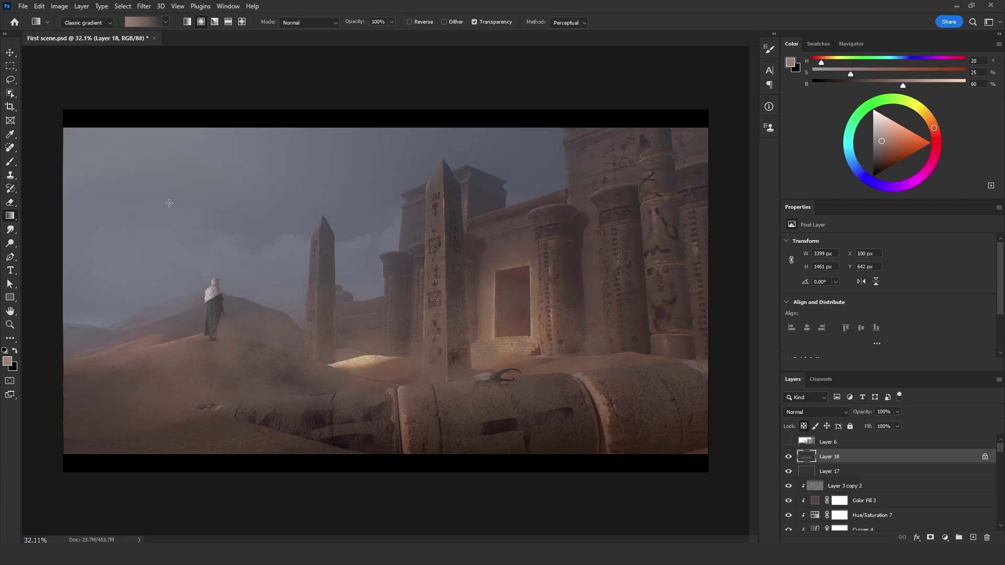
drag(111, 223, 325, 464)
Darken the foreground to brightness 28 and deepen the dust around the column and temple base
click(188, 23)
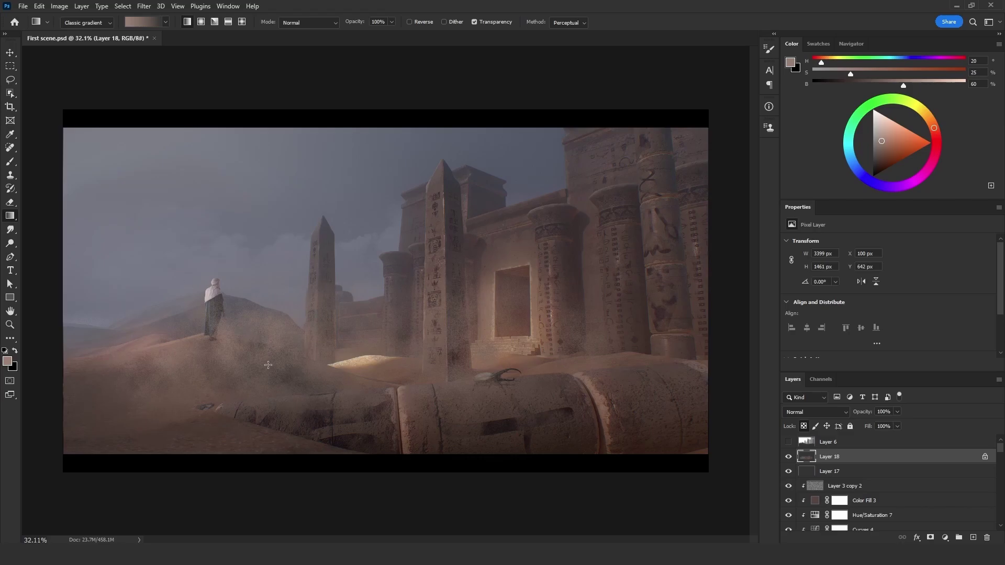
click(856, 85)
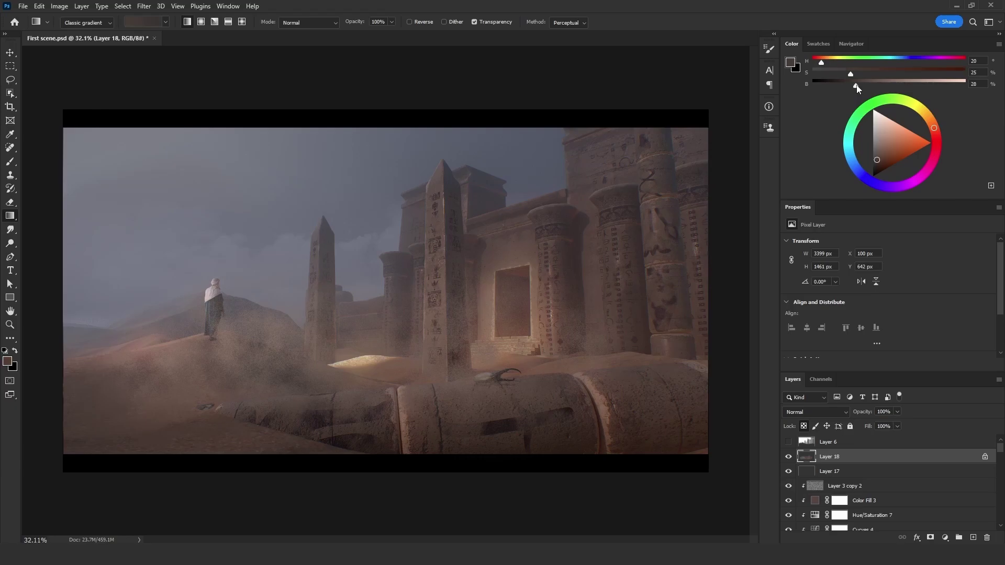
drag(288, 419, 273, 325)
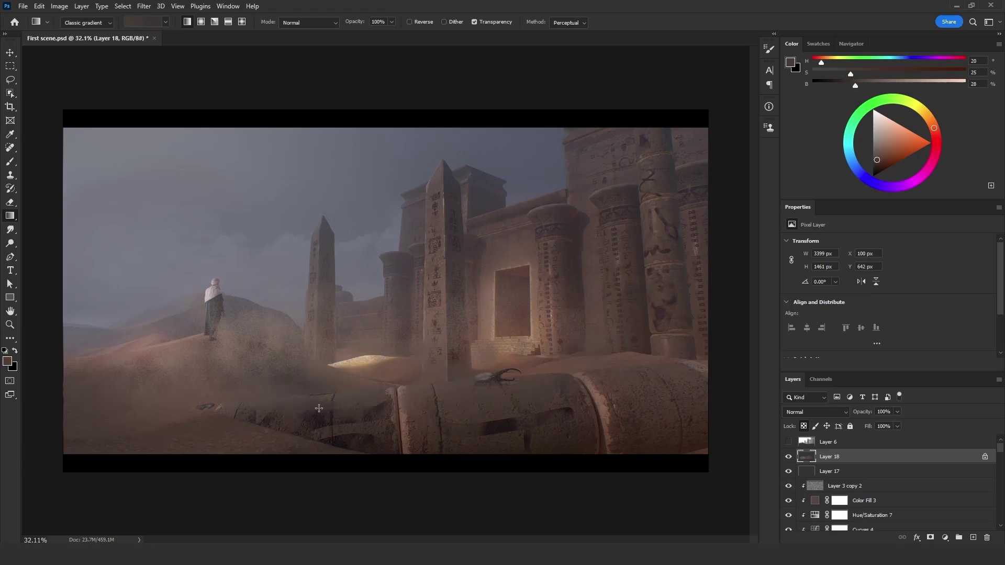
Unlock Layer 18's transparent pixels and set the Levels midtone gamma to 1.27
click(11, 81)
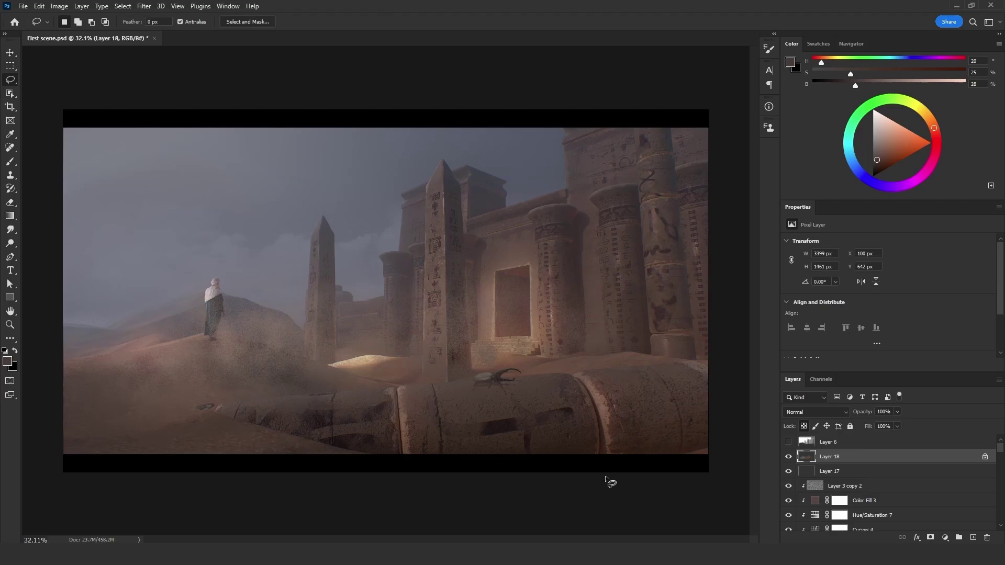
click(804, 426)
key(ctrl+l)
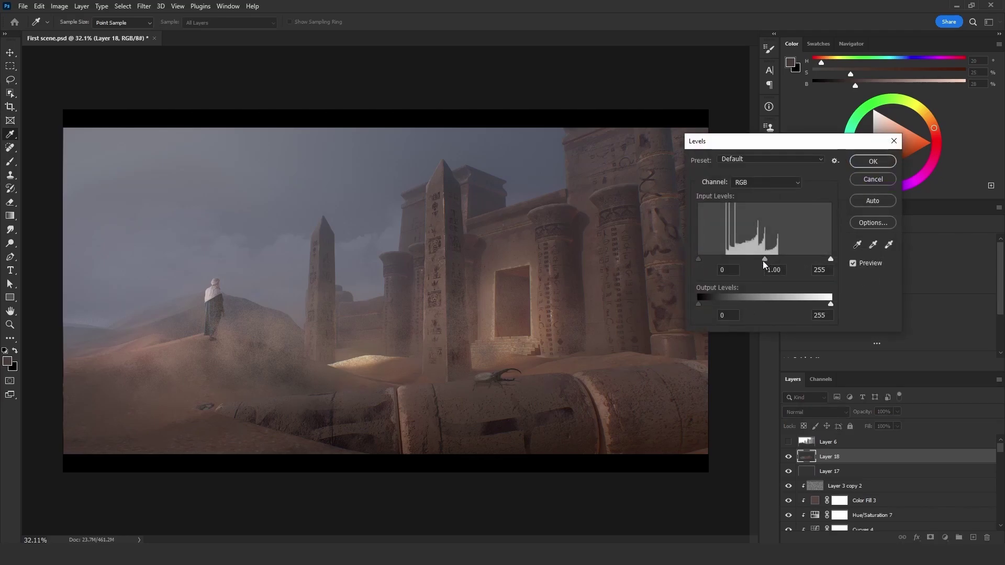
mouse_move(764, 260)
mouse_down()
mouse_move(745, 261)
mouse_move(761, 259)
mouse_up()
click(877, 166)
key(l)
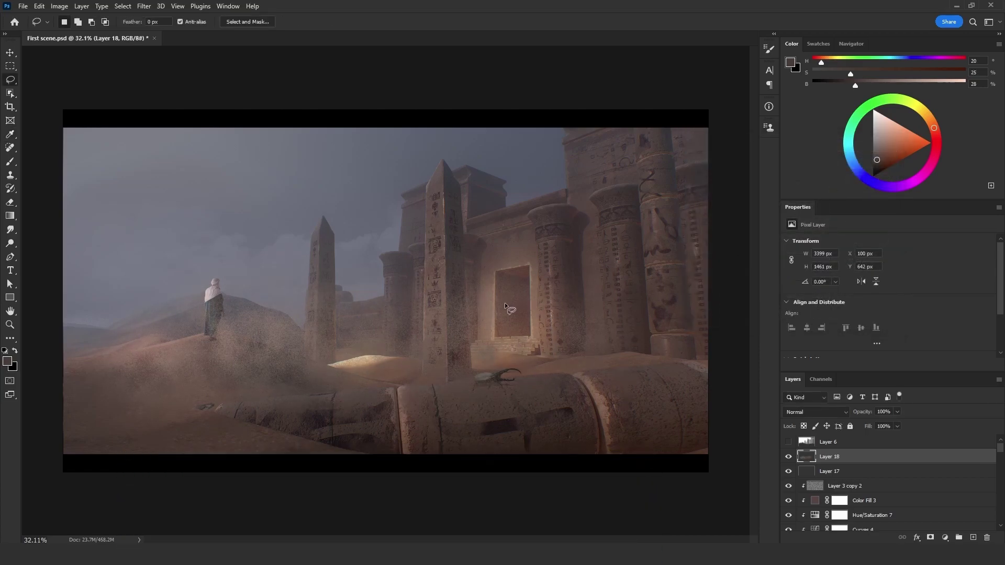
Duplicate the dust layer and give the copy an 80-pixel Gaussian Blur
key(ctrl+j)
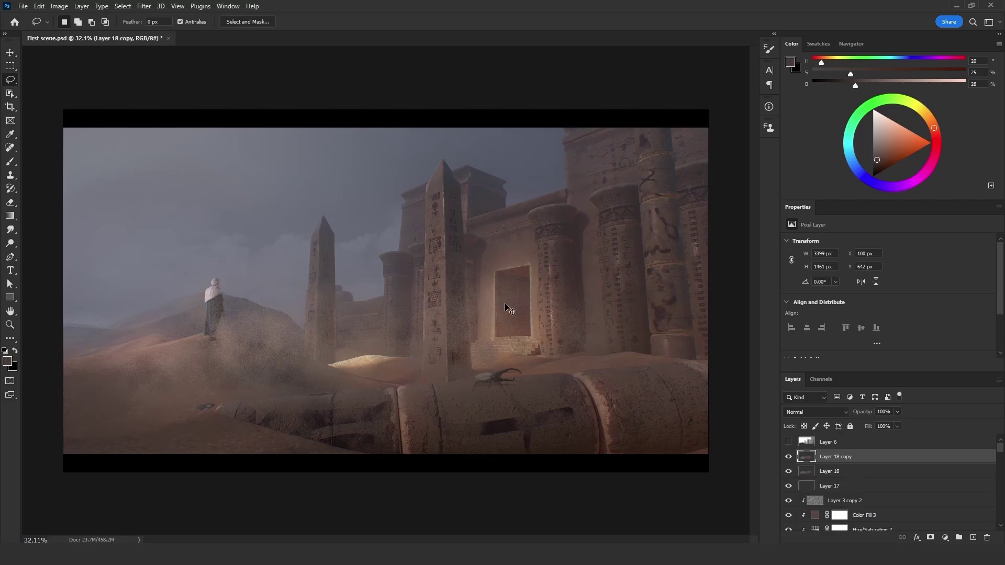
click(144, 5)
mouse_move(236, 140)
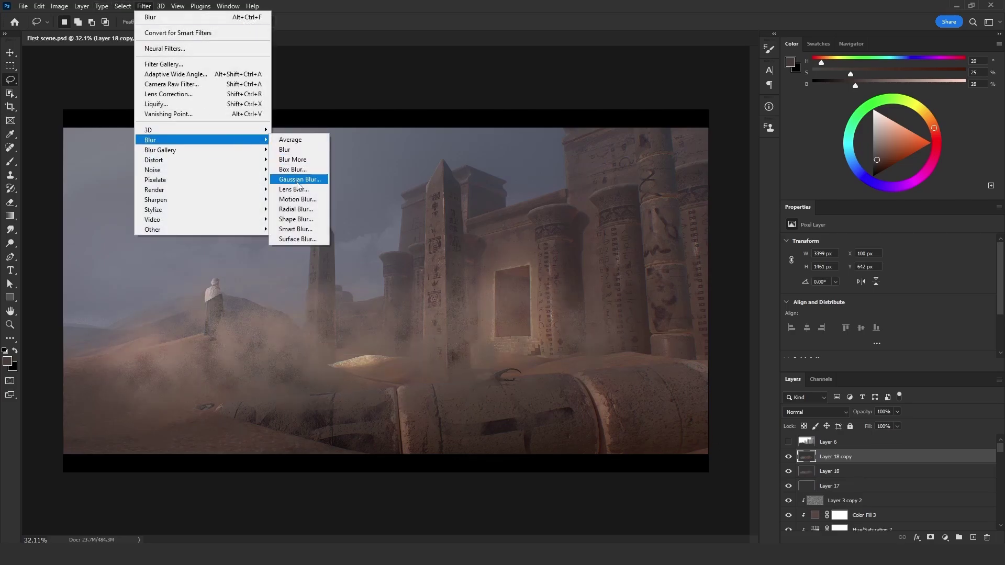
click(301, 180)
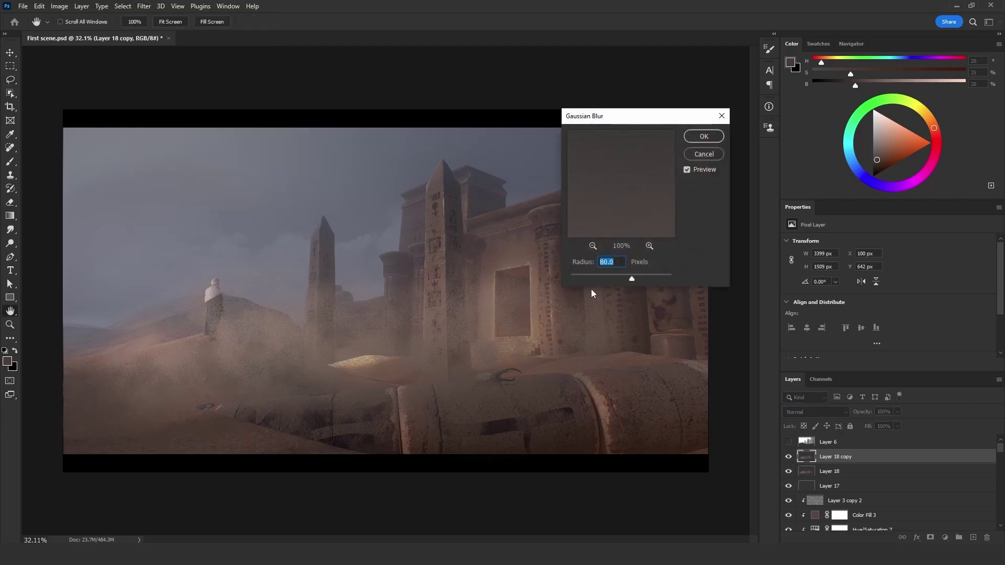
click(702, 136)
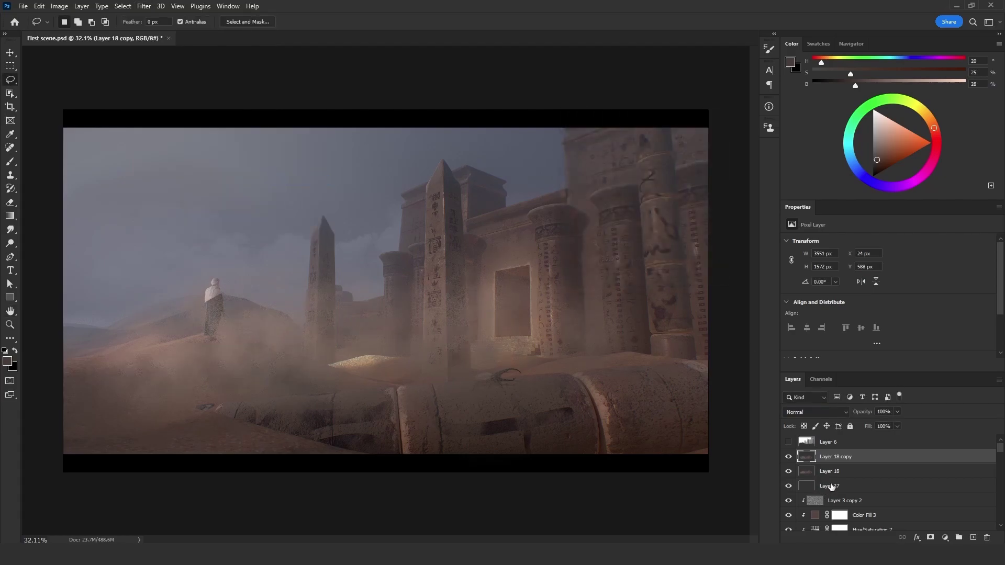
Delete the original Layer 18 and shift the blurred copy left and down
click(834, 475)
key(Delete)
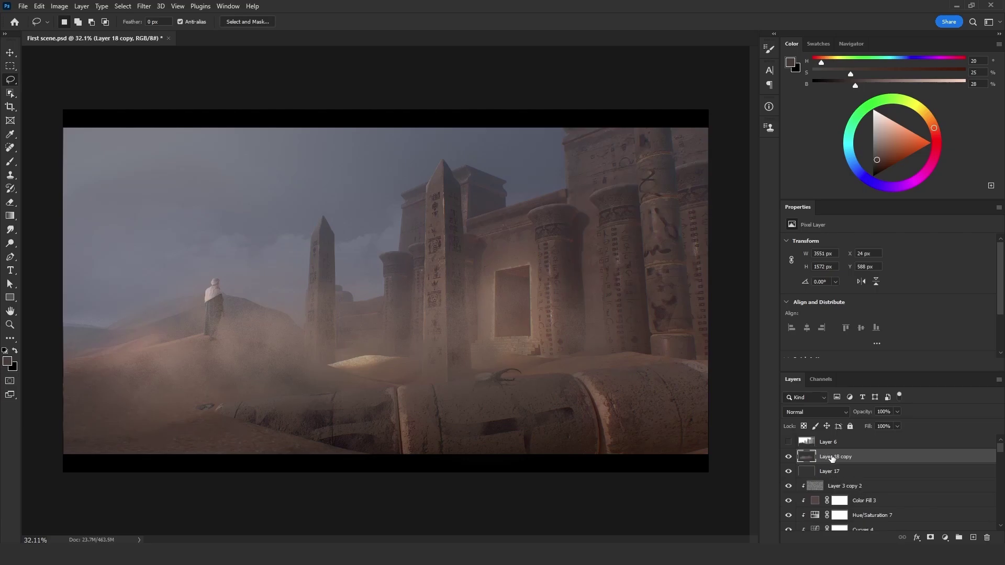
key(ctrl+t)
mouse_move(429, 351)
mouse_down()
mouse_move(403, 367)
mouse_move(355, 366)
mouse_up()
key(Return)
key(l)
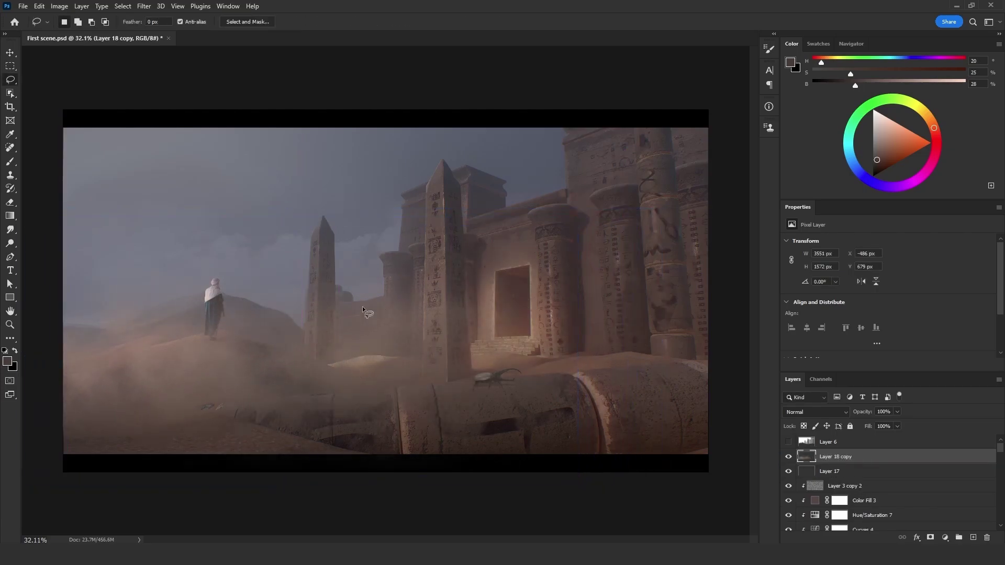